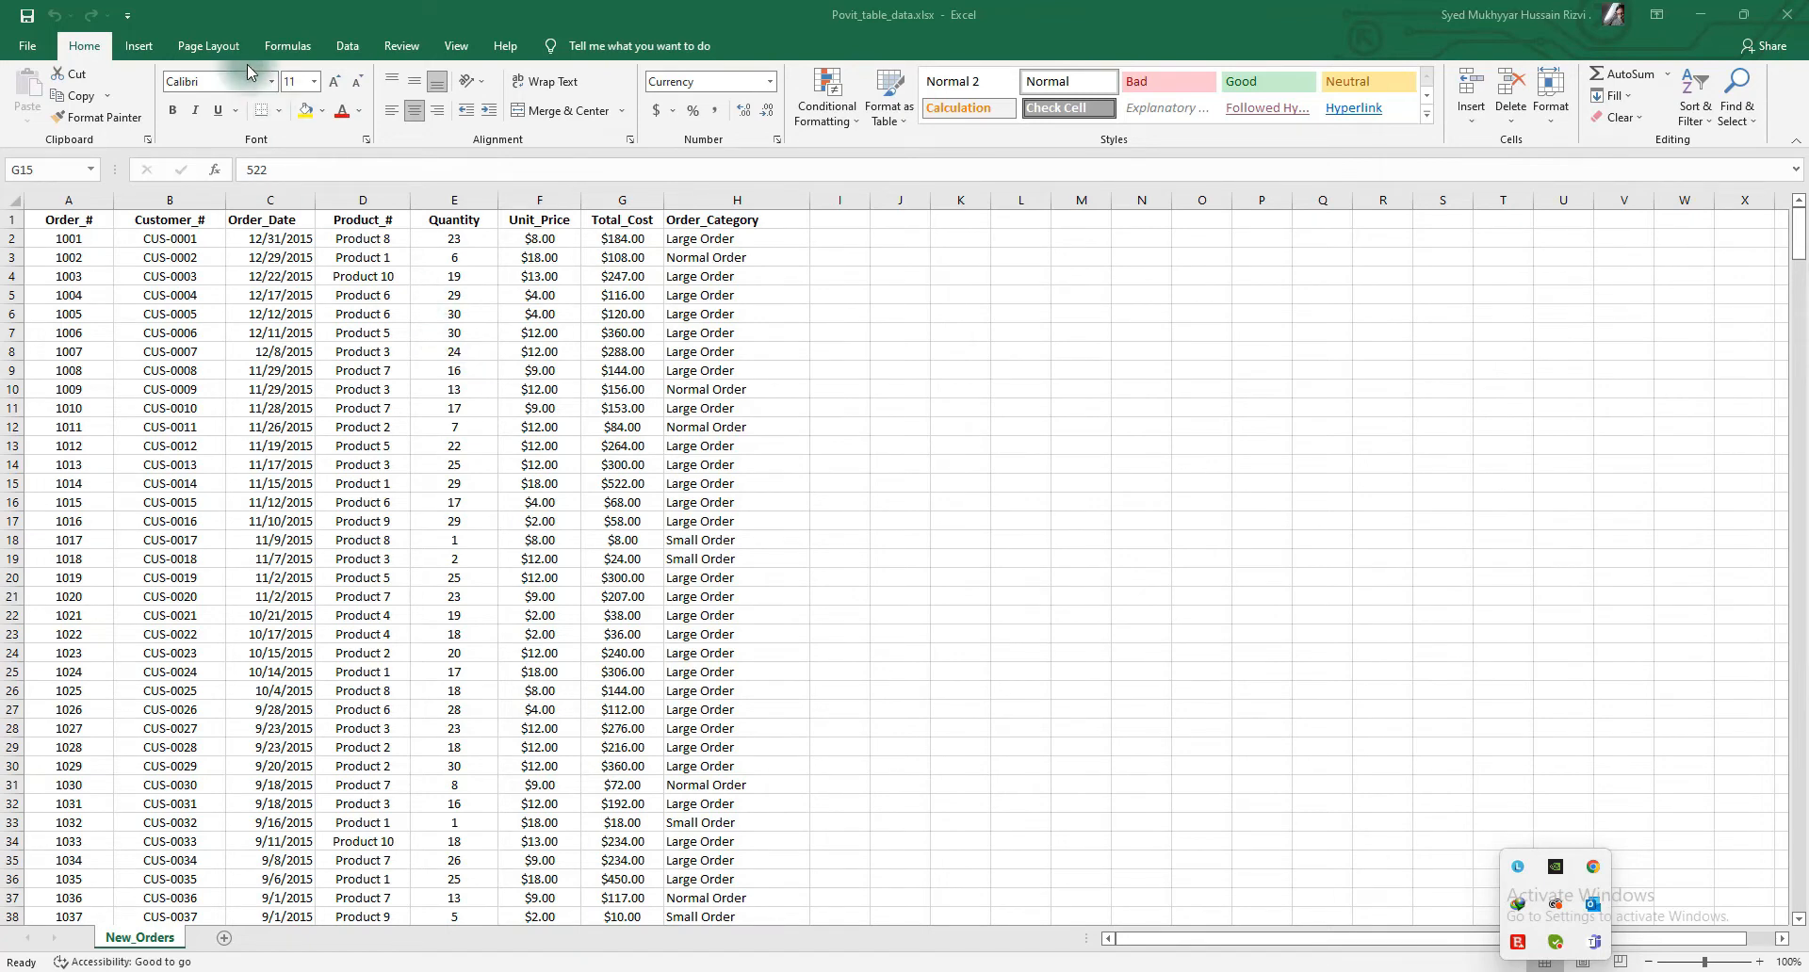
- Preview the recommended PivotTables for the order data, including Sum of Total_Cost by Order_Category, without inserting one
{"action": "left_click", "coordinate": [140, 46]}
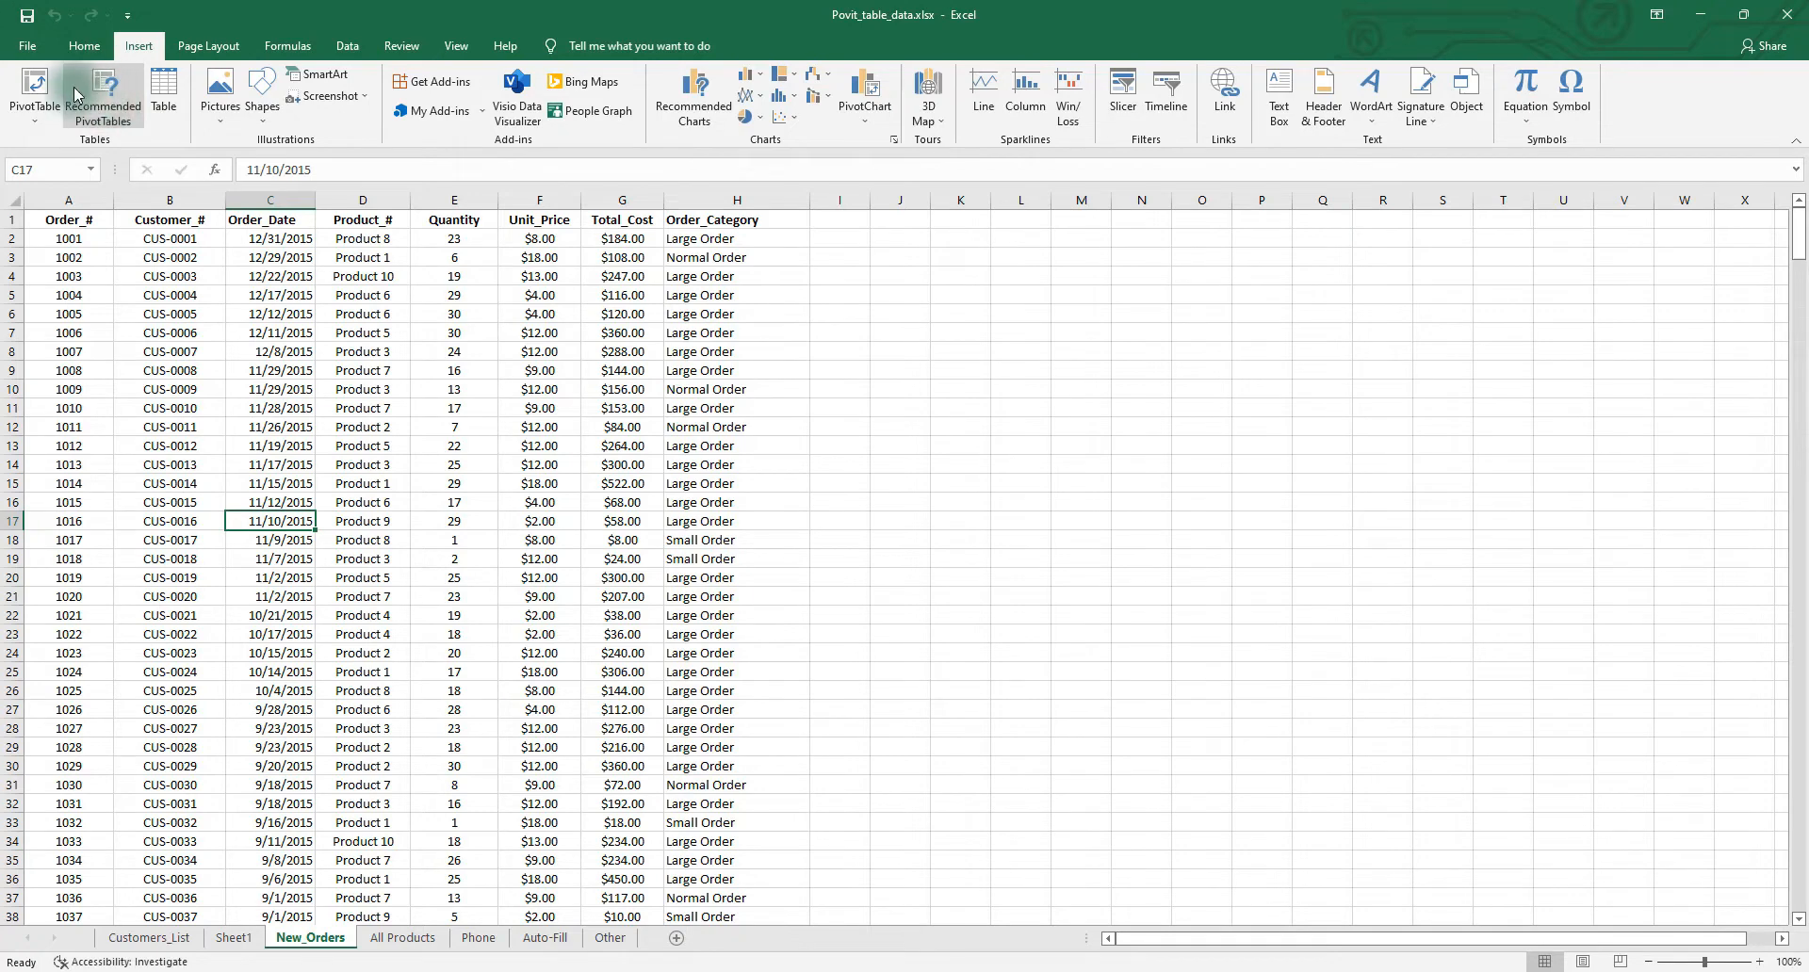
{"action": "left_click", "coordinate": [110, 98]}
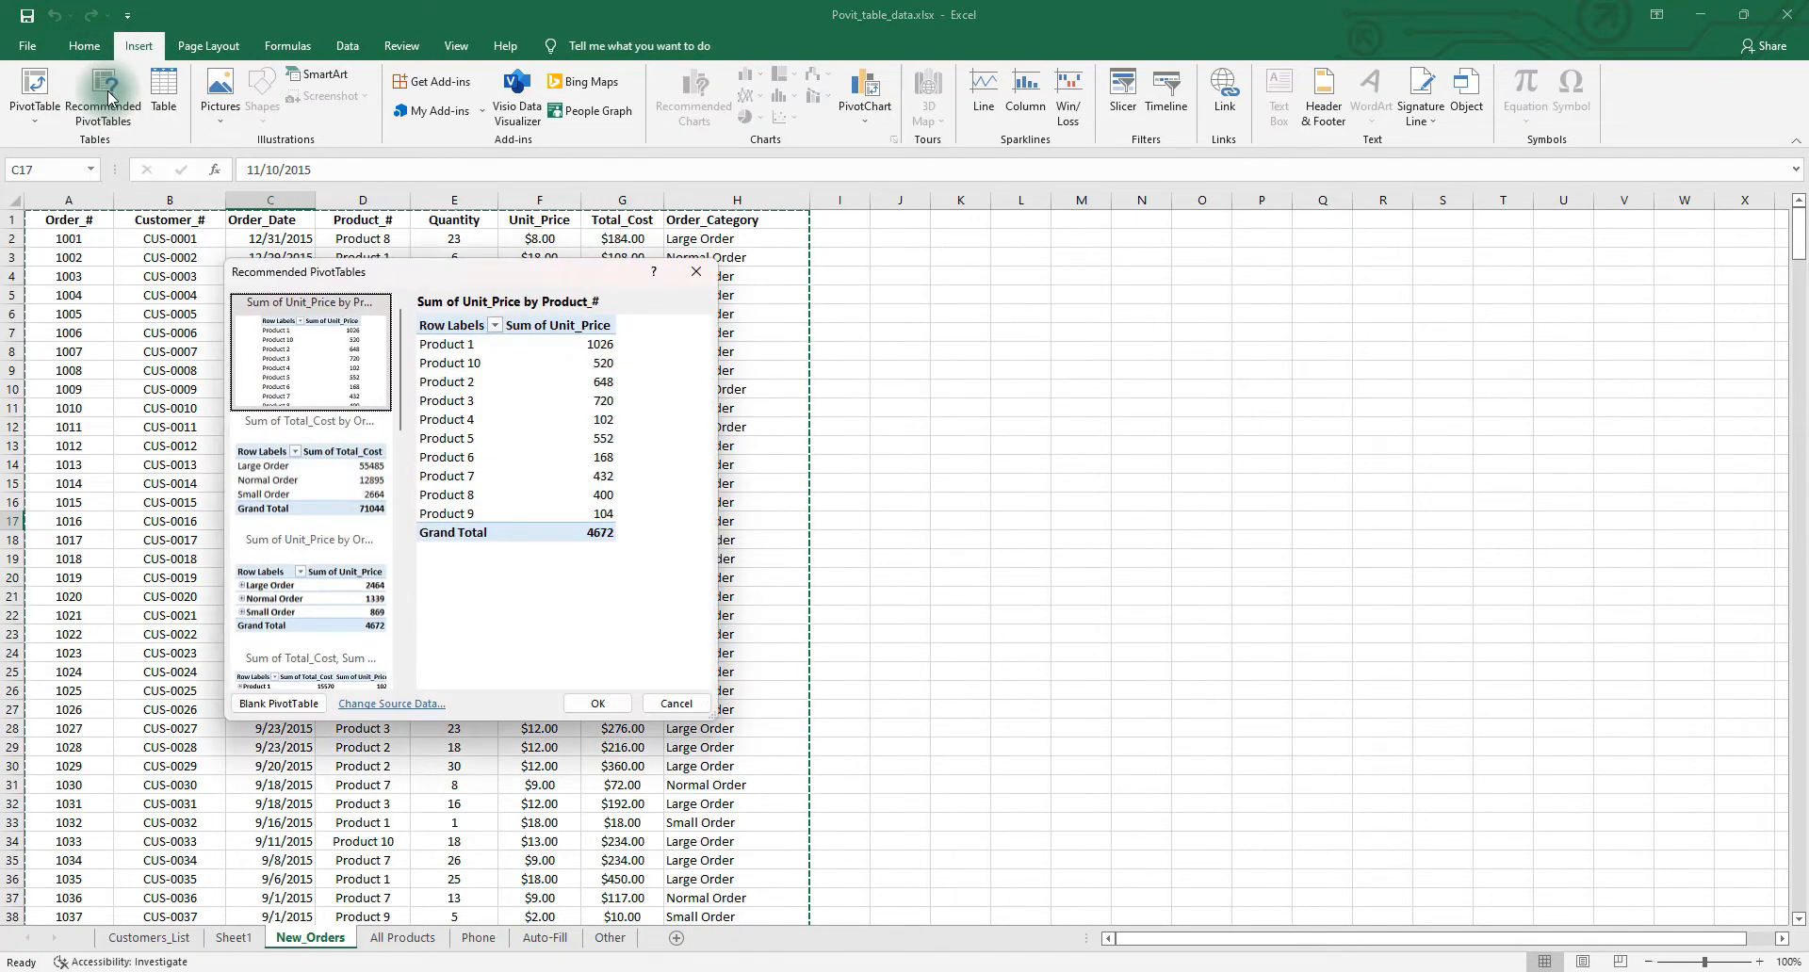
{"action": "left_click", "coordinate": [304, 452]}
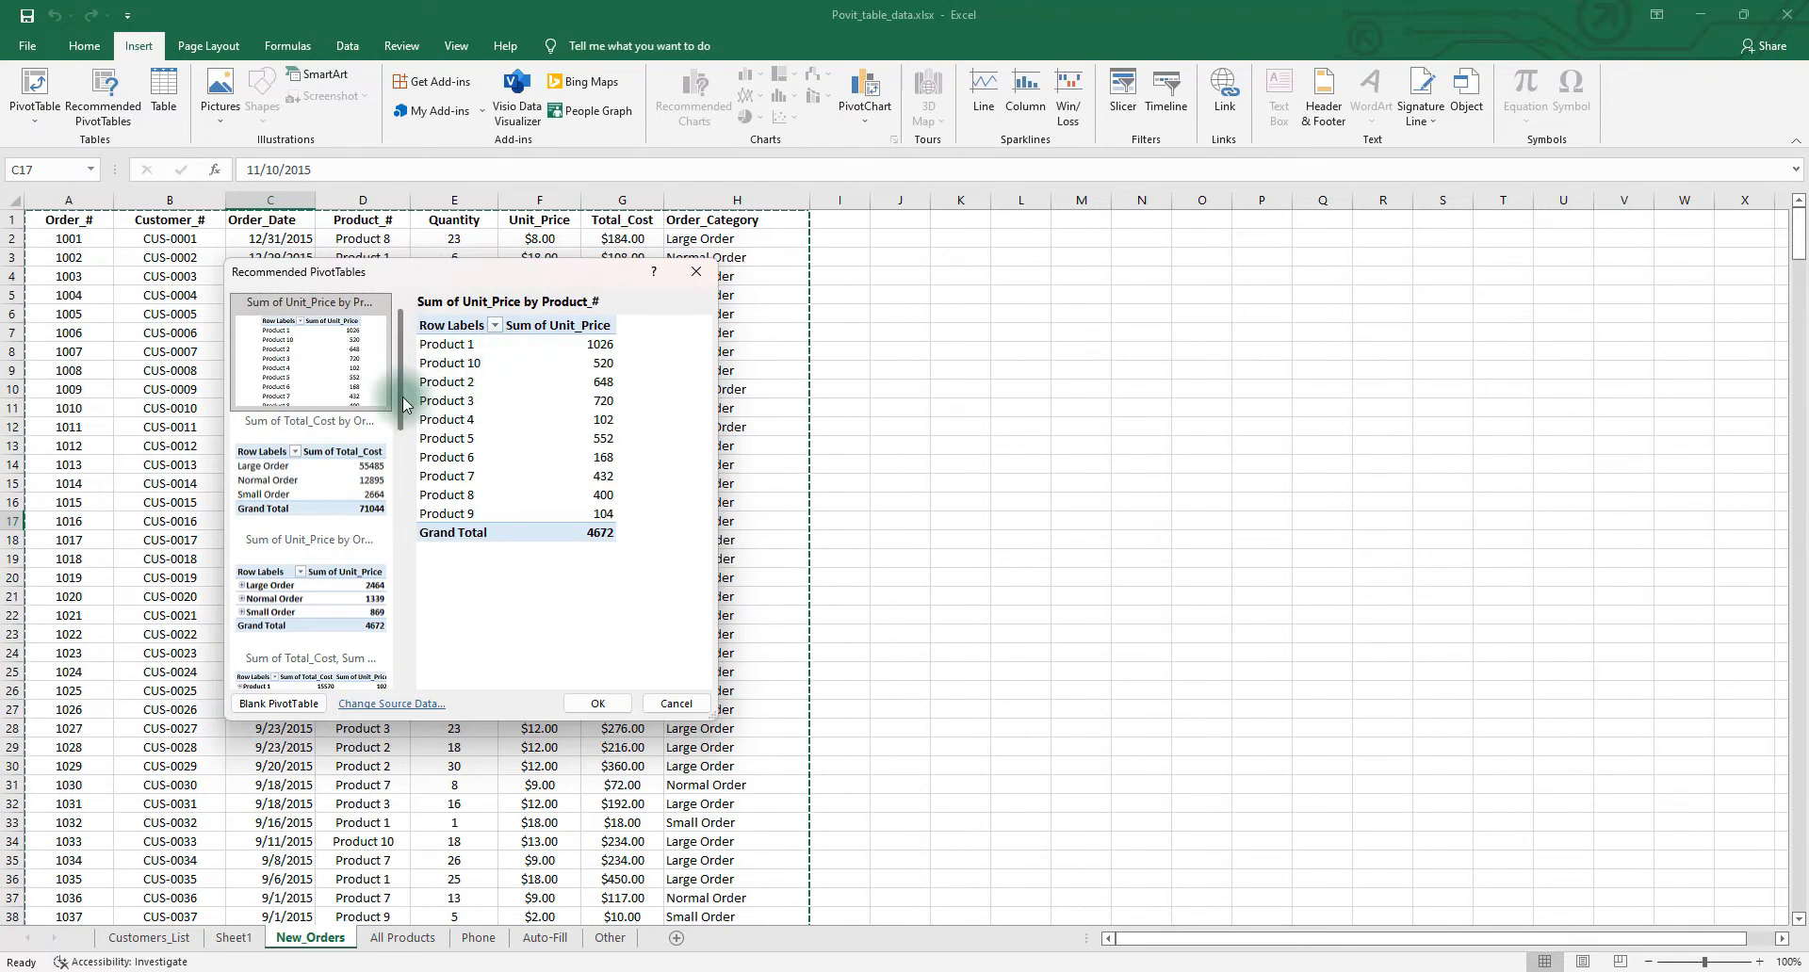
{"action": "left_click", "coordinate": [302, 494]}
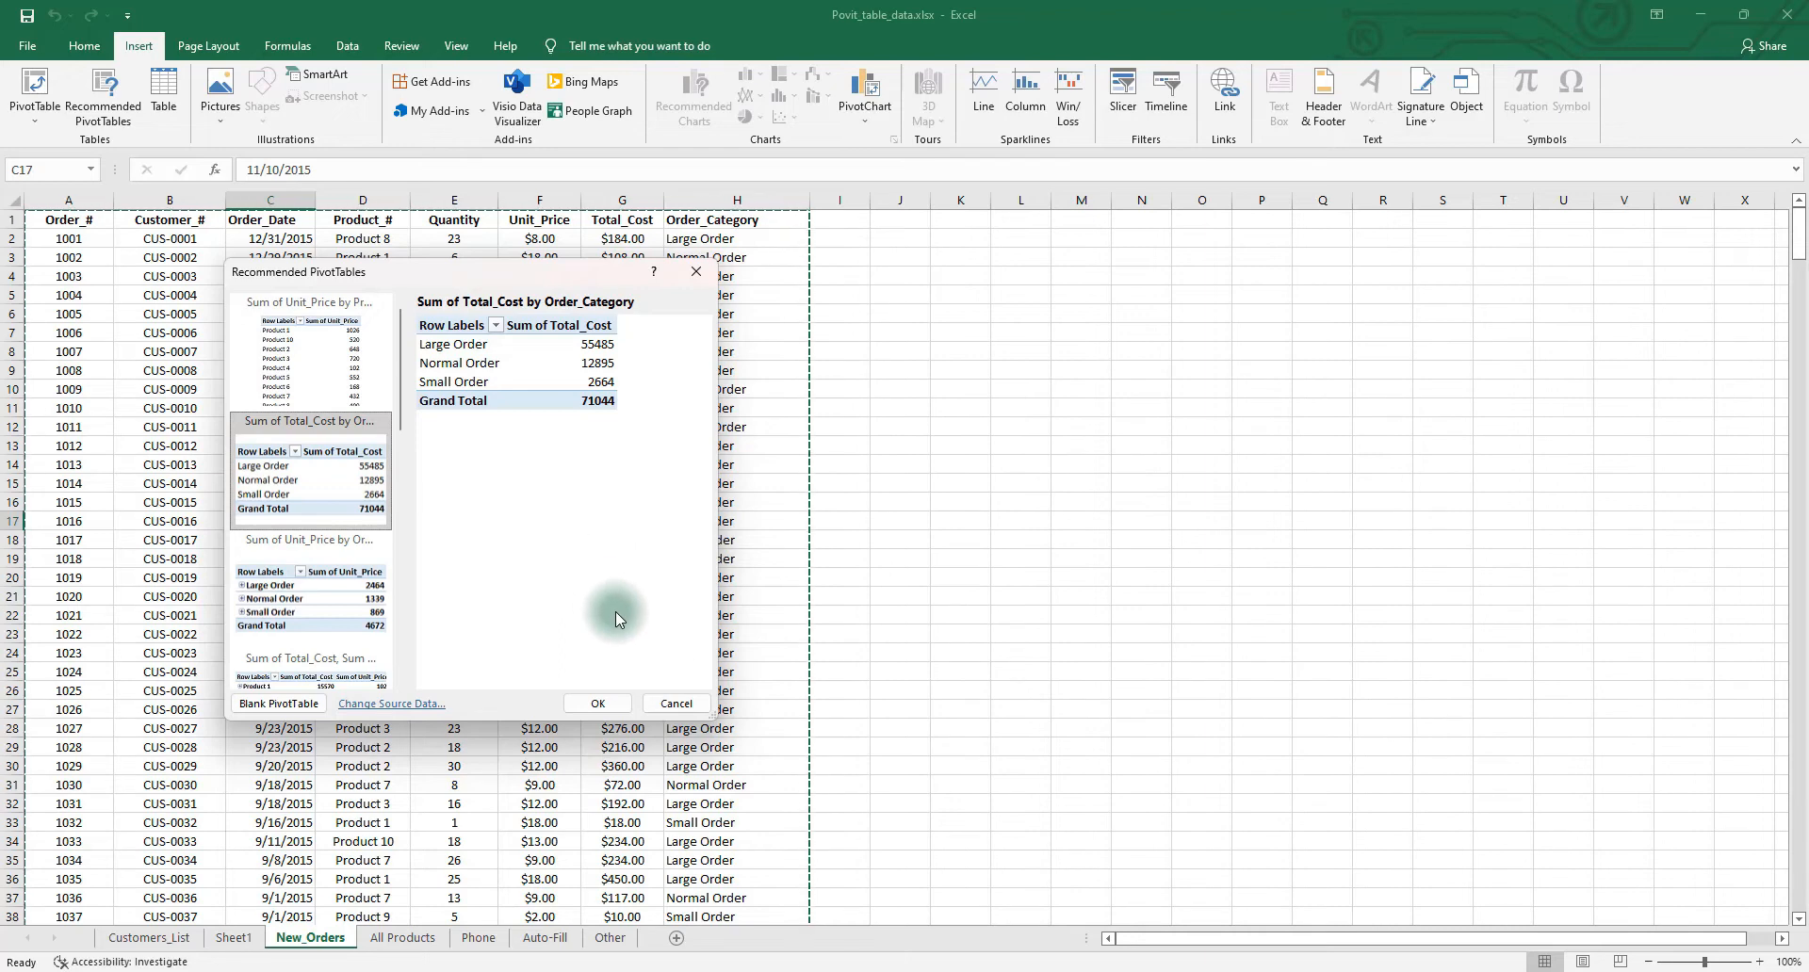
{"action": "left_click", "coordinate": [676, 703]}
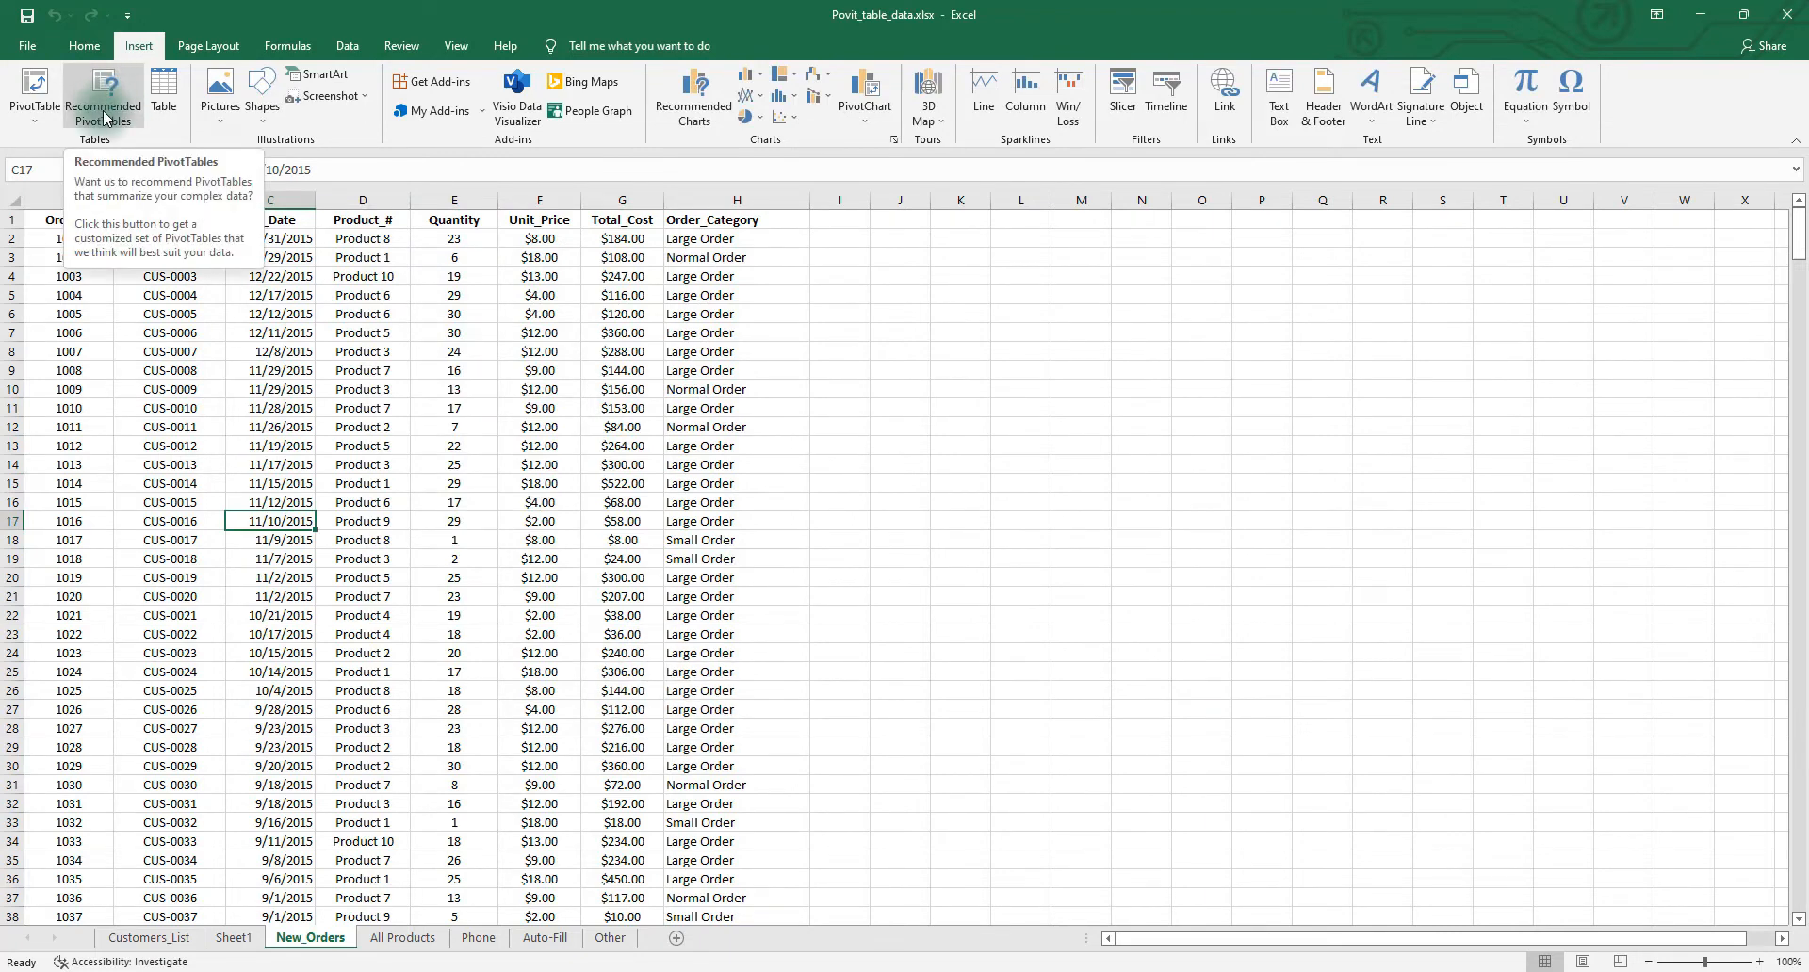
- Create a blank PivotTable on a new worksheet from the range New_Orders!$A$1:$H$501
{"action": "left_click", "coordinate": [35, 90]}
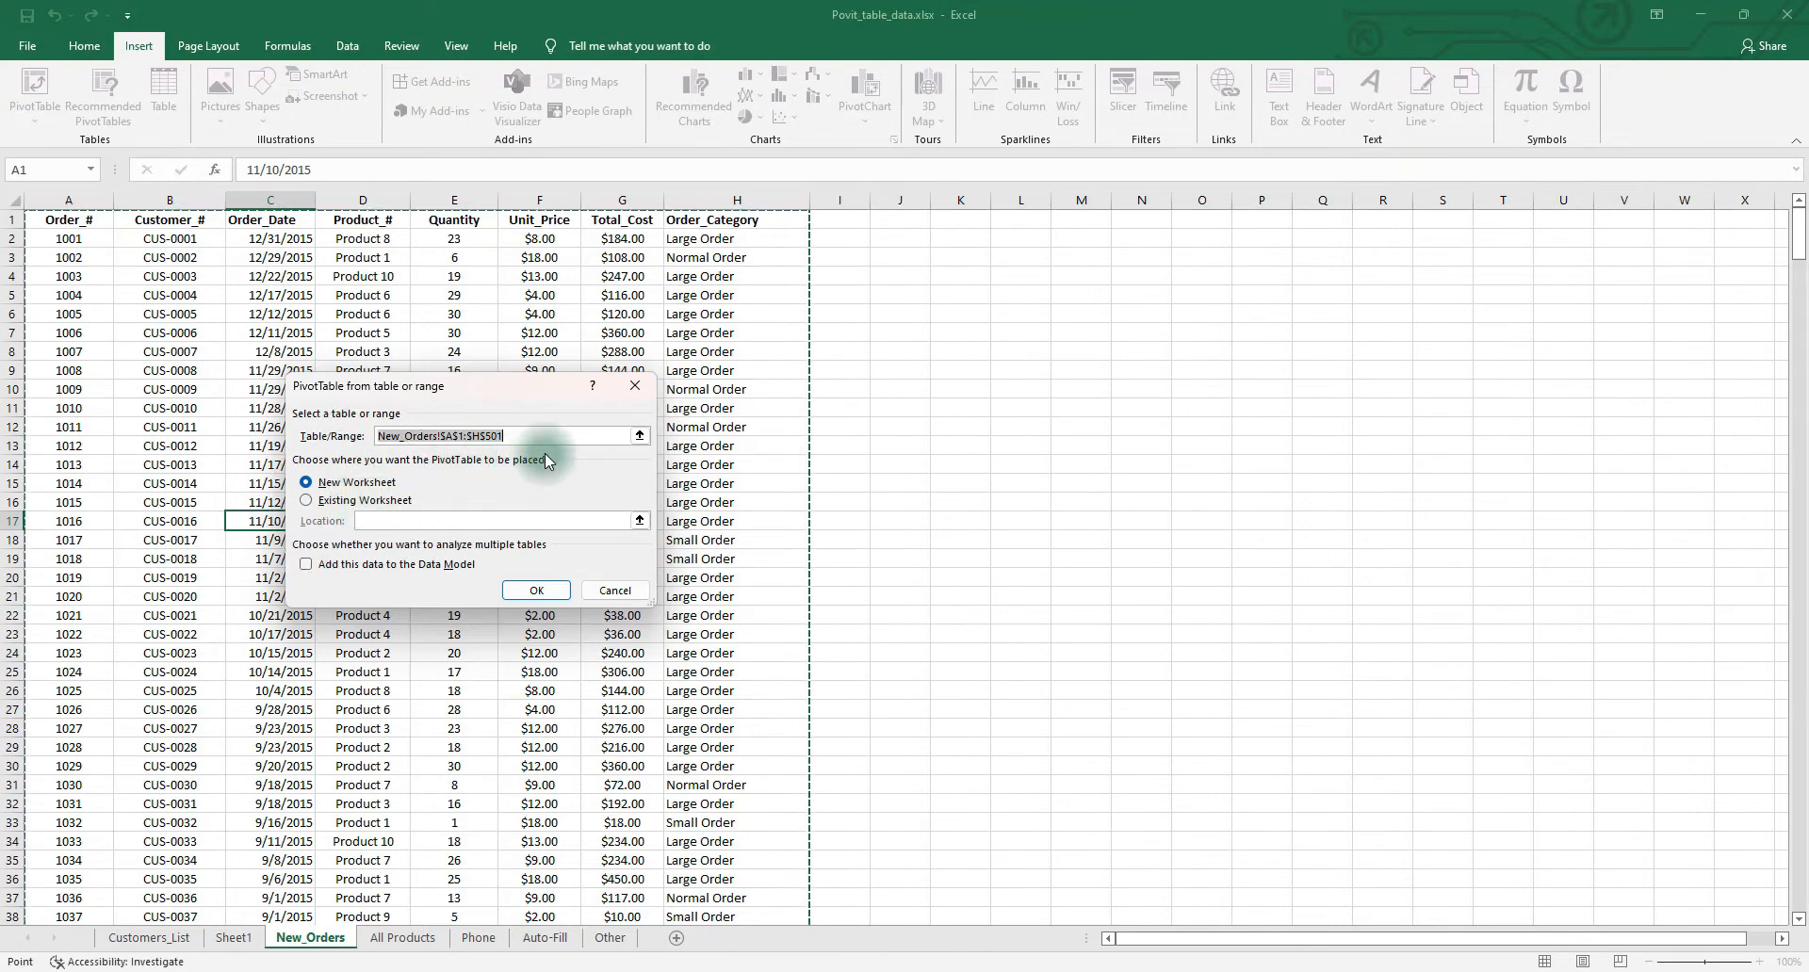
{"action": "left_click", "coordinate": [536, 590]}
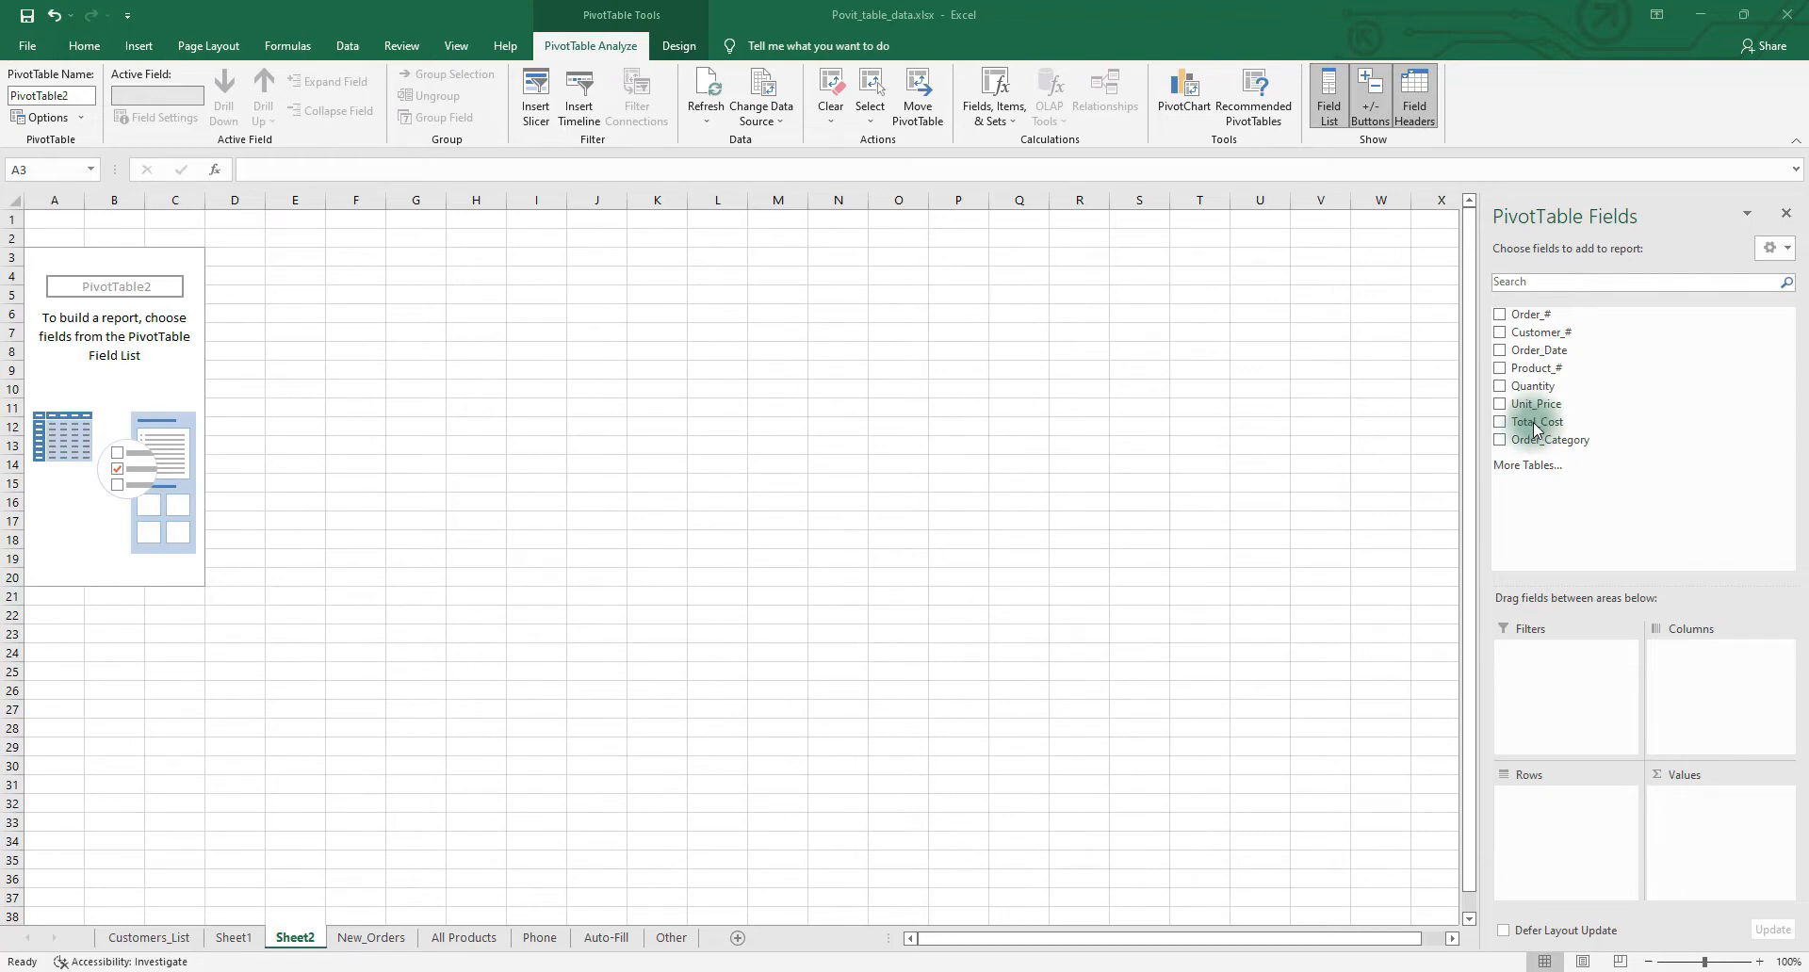
- Summarize the orders with Total_Cost as the PivotTable's summed value and Order_Category as its rows
{"action": "key", "text": "ctrl"}
{"action": "left_click", "coordinate": [1531, 423]}
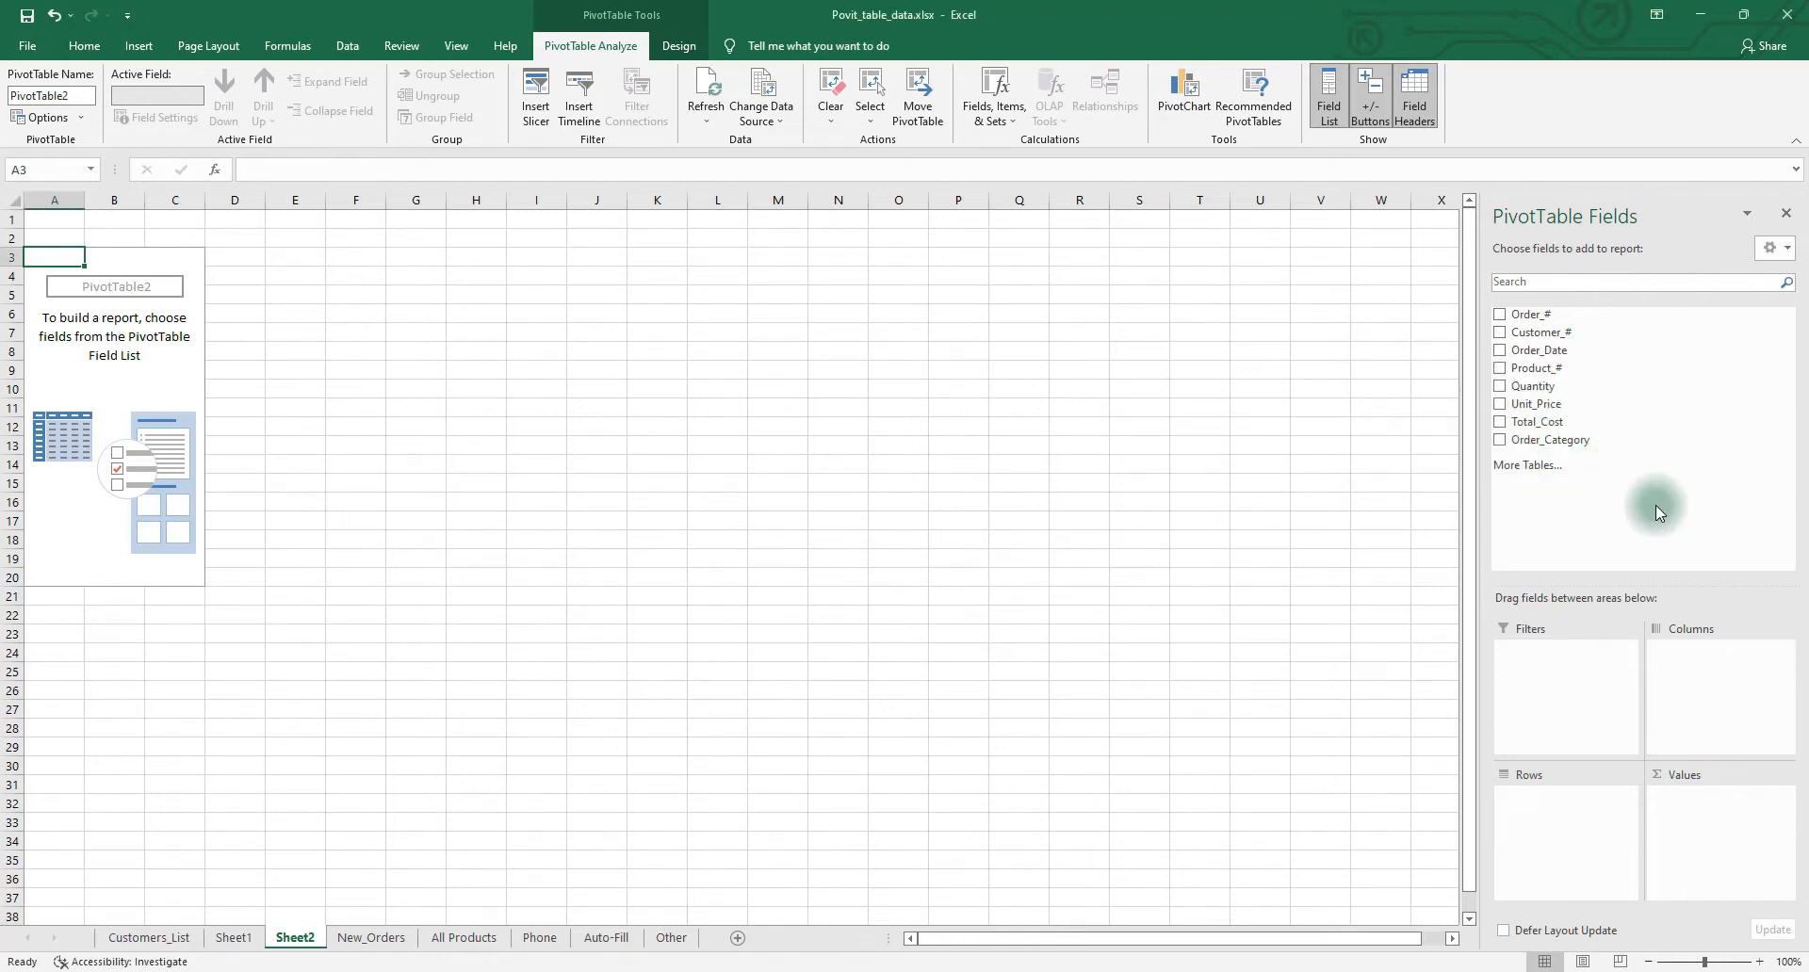
{"action": "left_click_drag", "start_coordinate": [1545, 422], "coordinate": [1703, 818]}
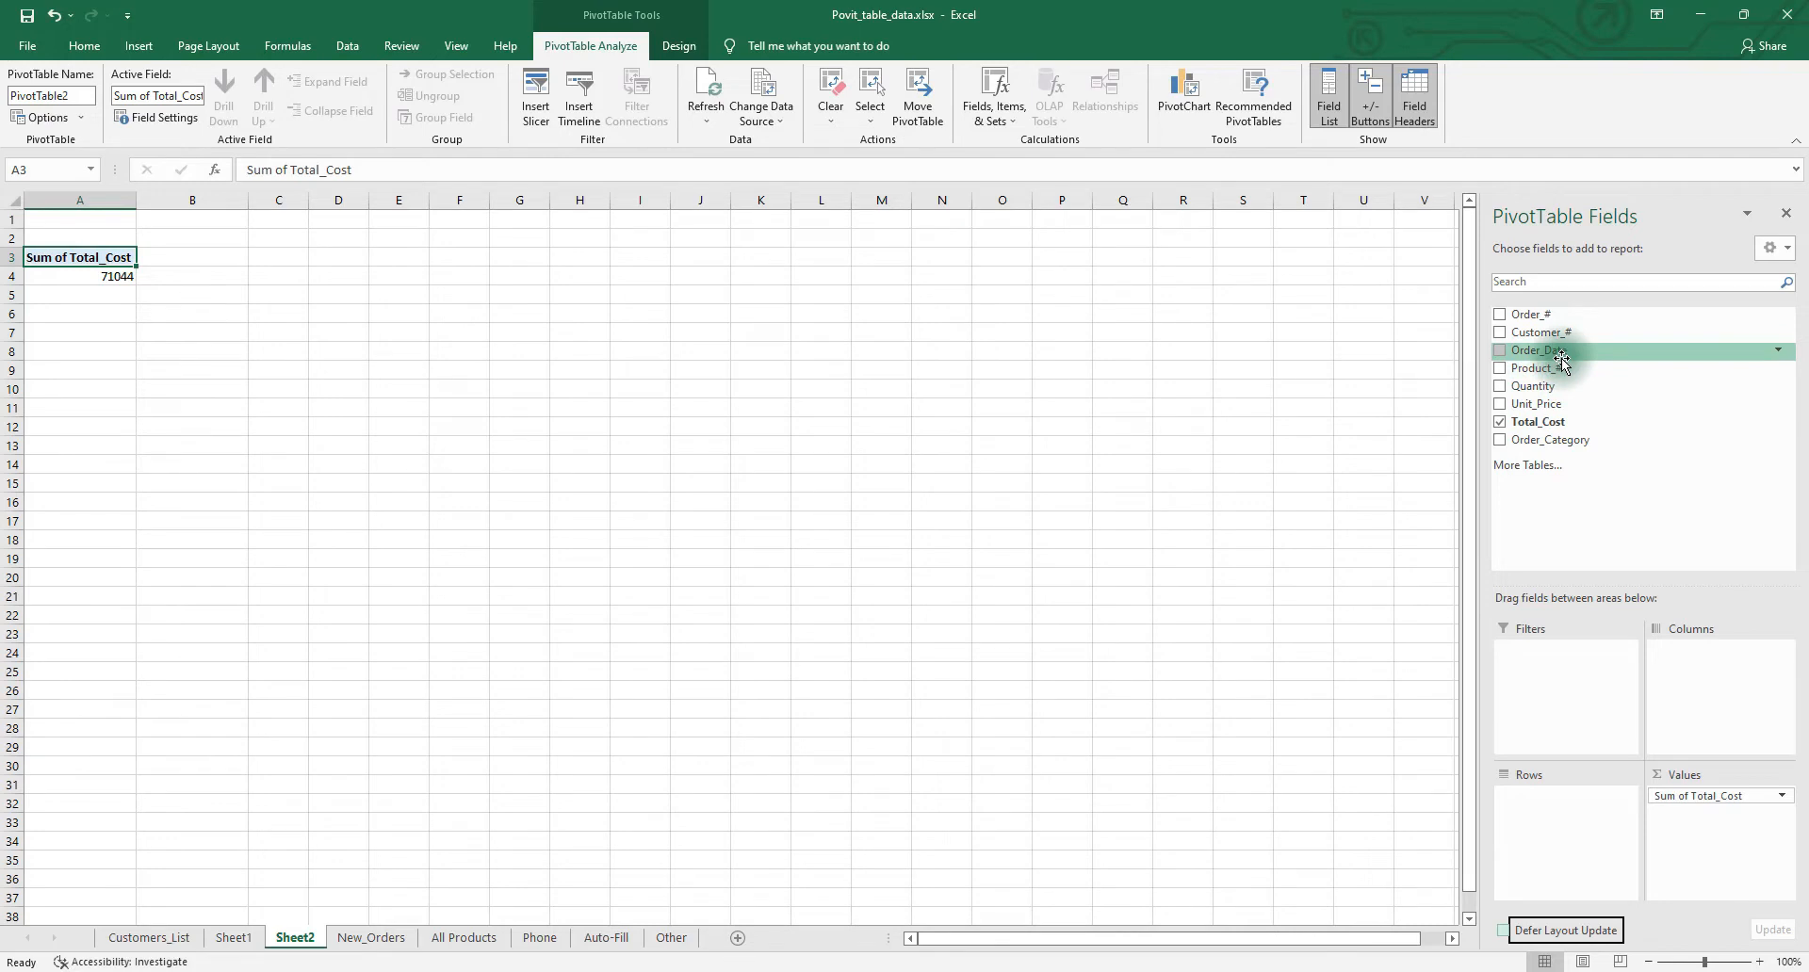
{"action": "left_click_drag", "start_coordinate": [1542, 443], "coordinate": [1528, 807]}
{"action": "left_click_drag", "start_coordinate": [1526, 806], "coordinate": [516, 490]}
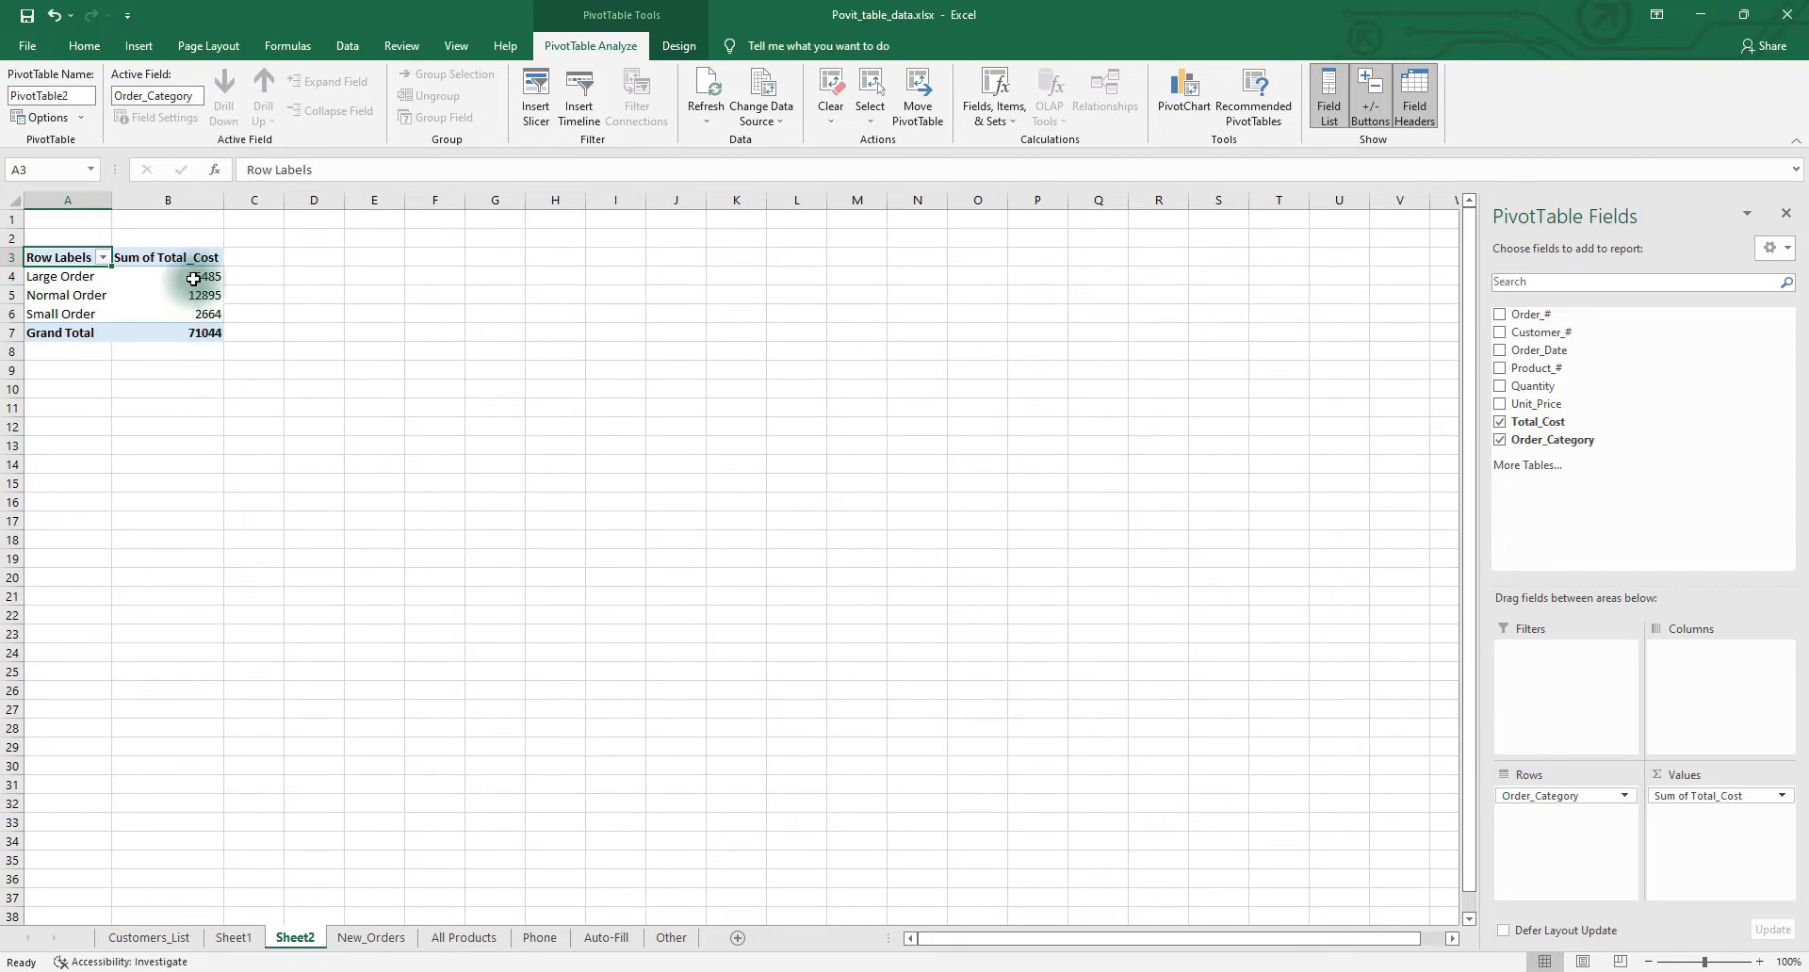
{"action": "mouse_move", "coordinate": [187, 271]}
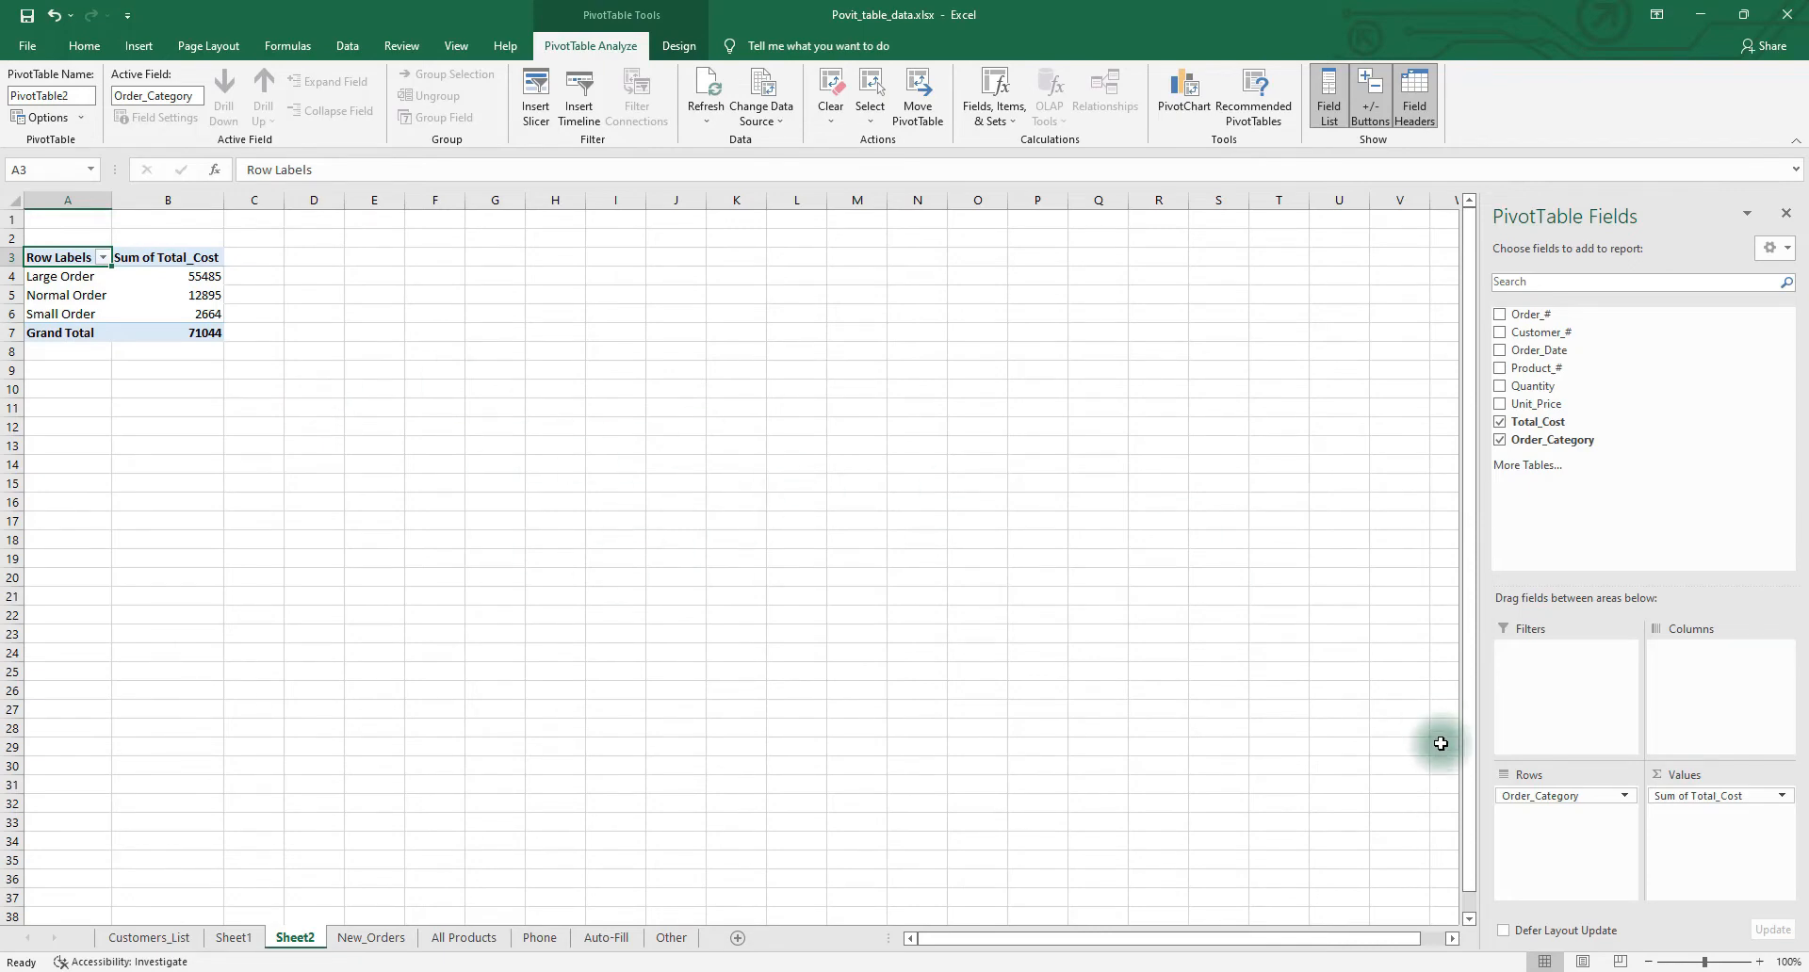
- Move Order_Category from the rows to the columns, and remove the field from the PivotTable
{"action": "left_click_drag", "start_coordinate": [1532, 796], "coordinate": [1684, 718]}
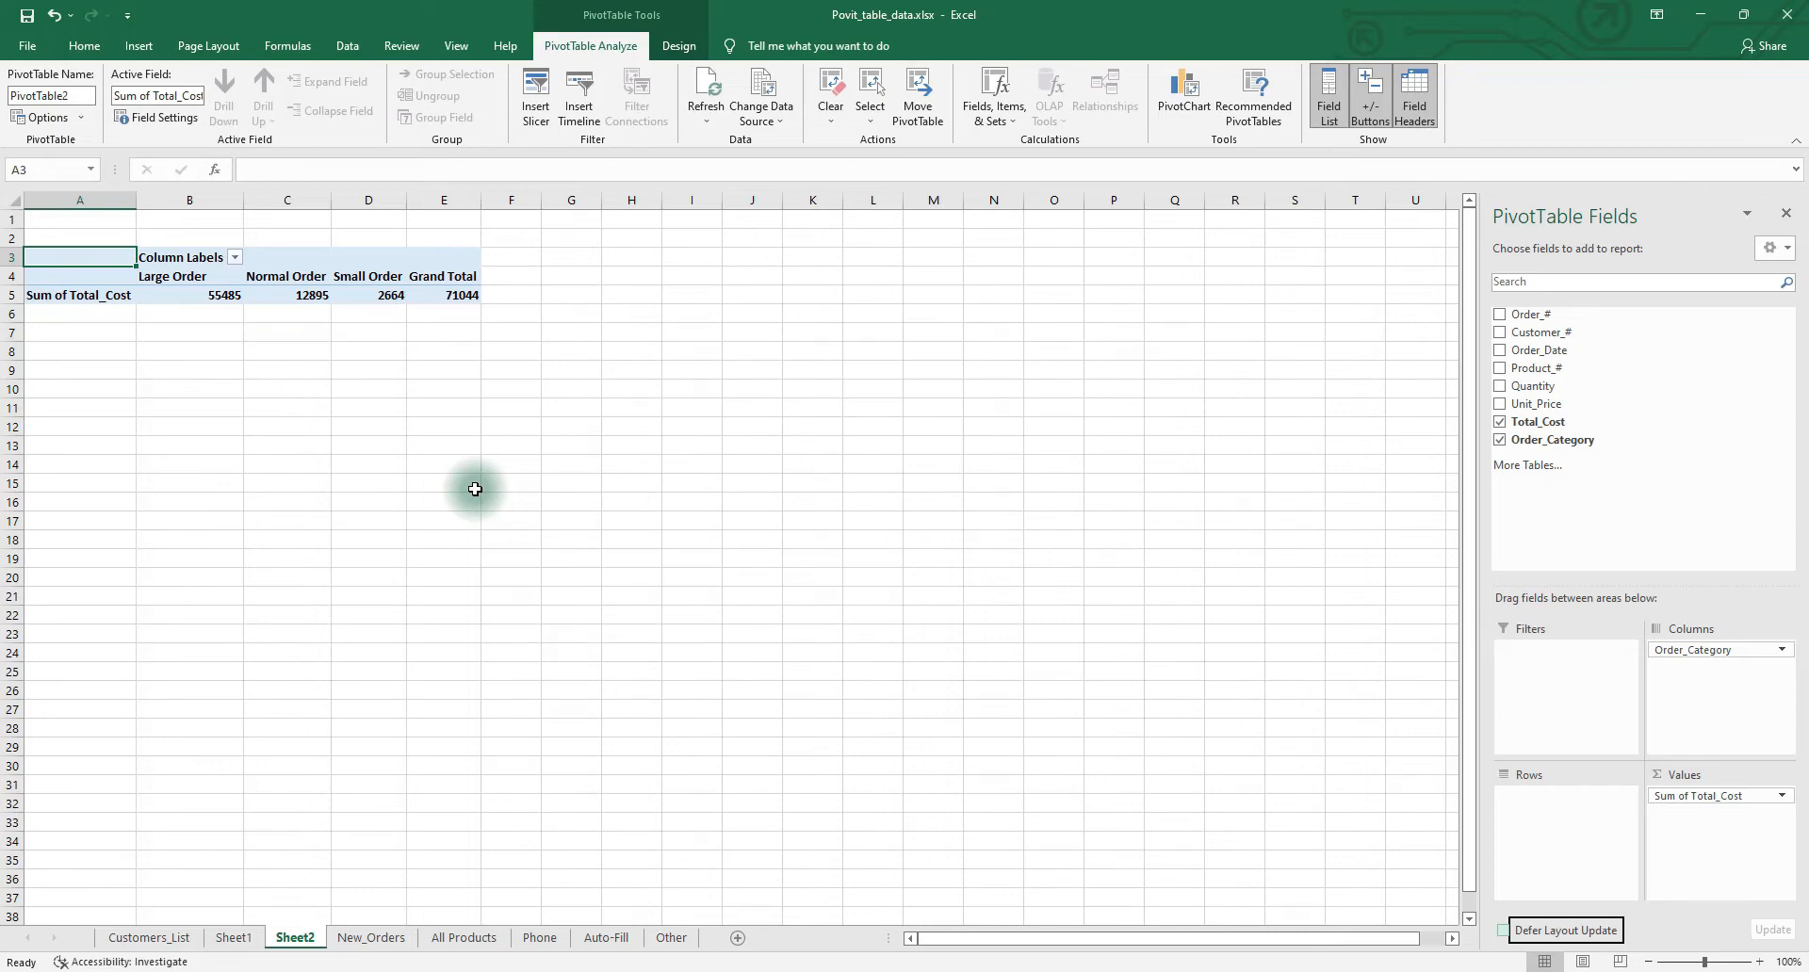
{"action": "left_click", "coordinate": [1501, 441]}
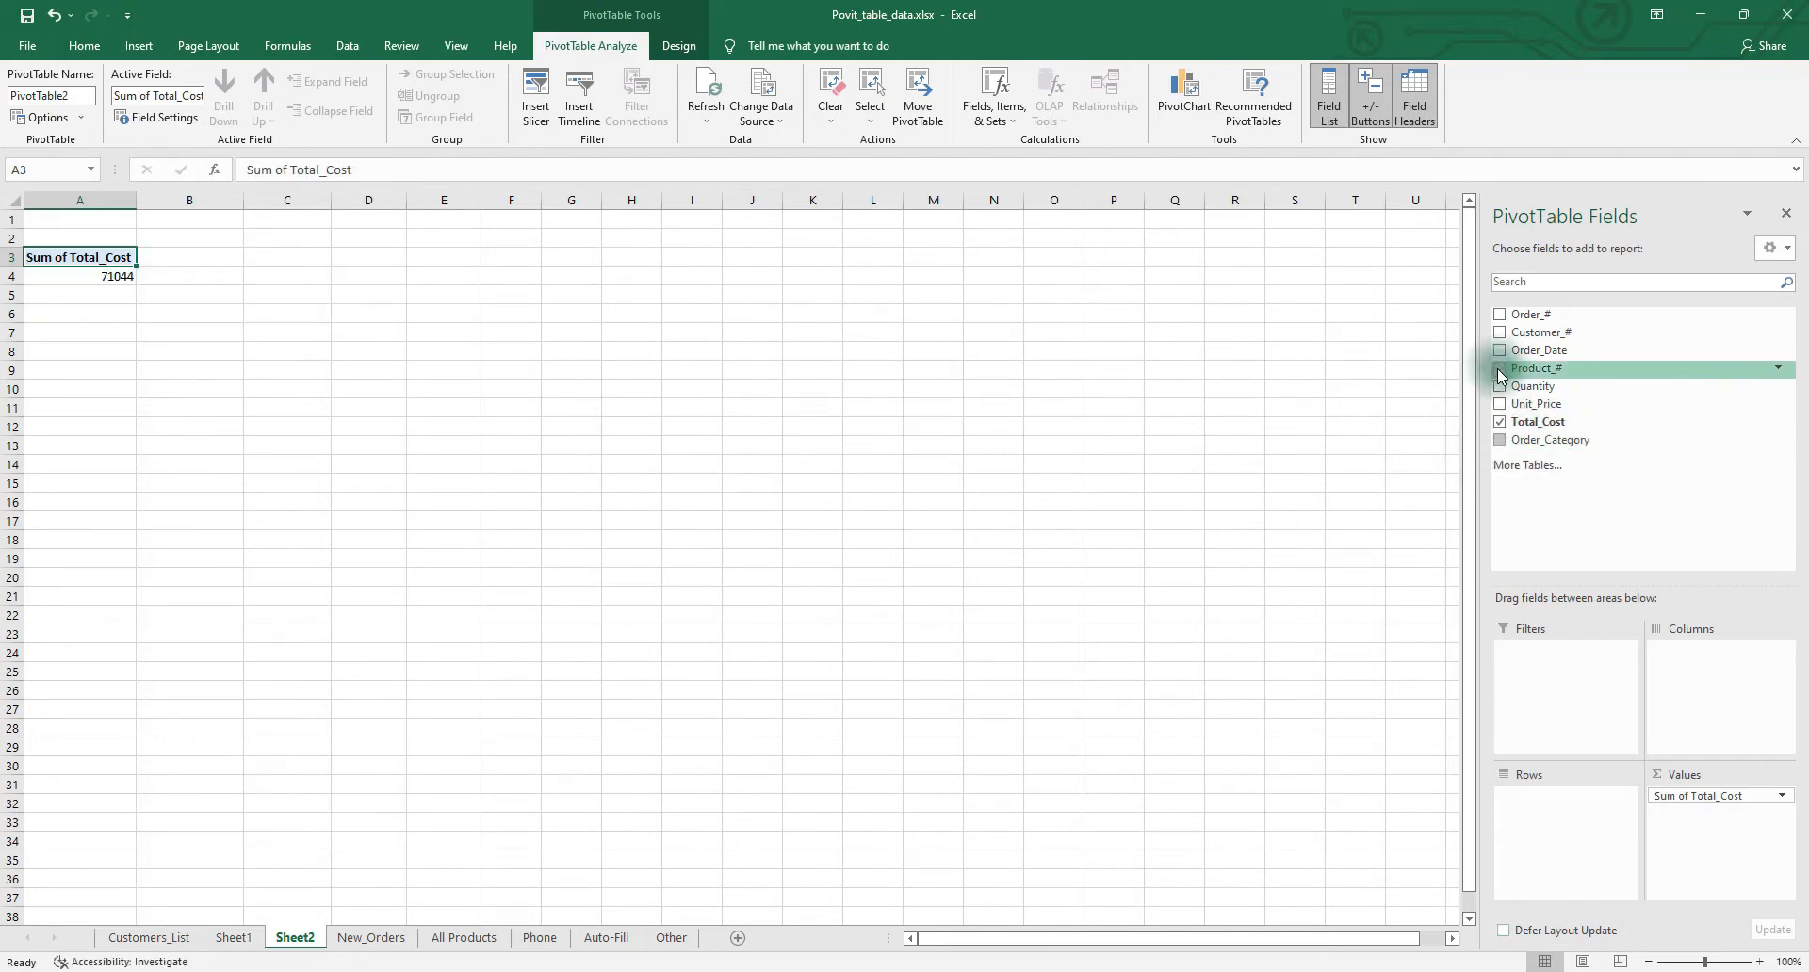
- Break Total_Cost down by Product_# in the rows, and clear both fields from the PivotTable
{"action": "left_click_drag", "start_coordinate": [1525, 367], "coordinate": [1531, 801]}
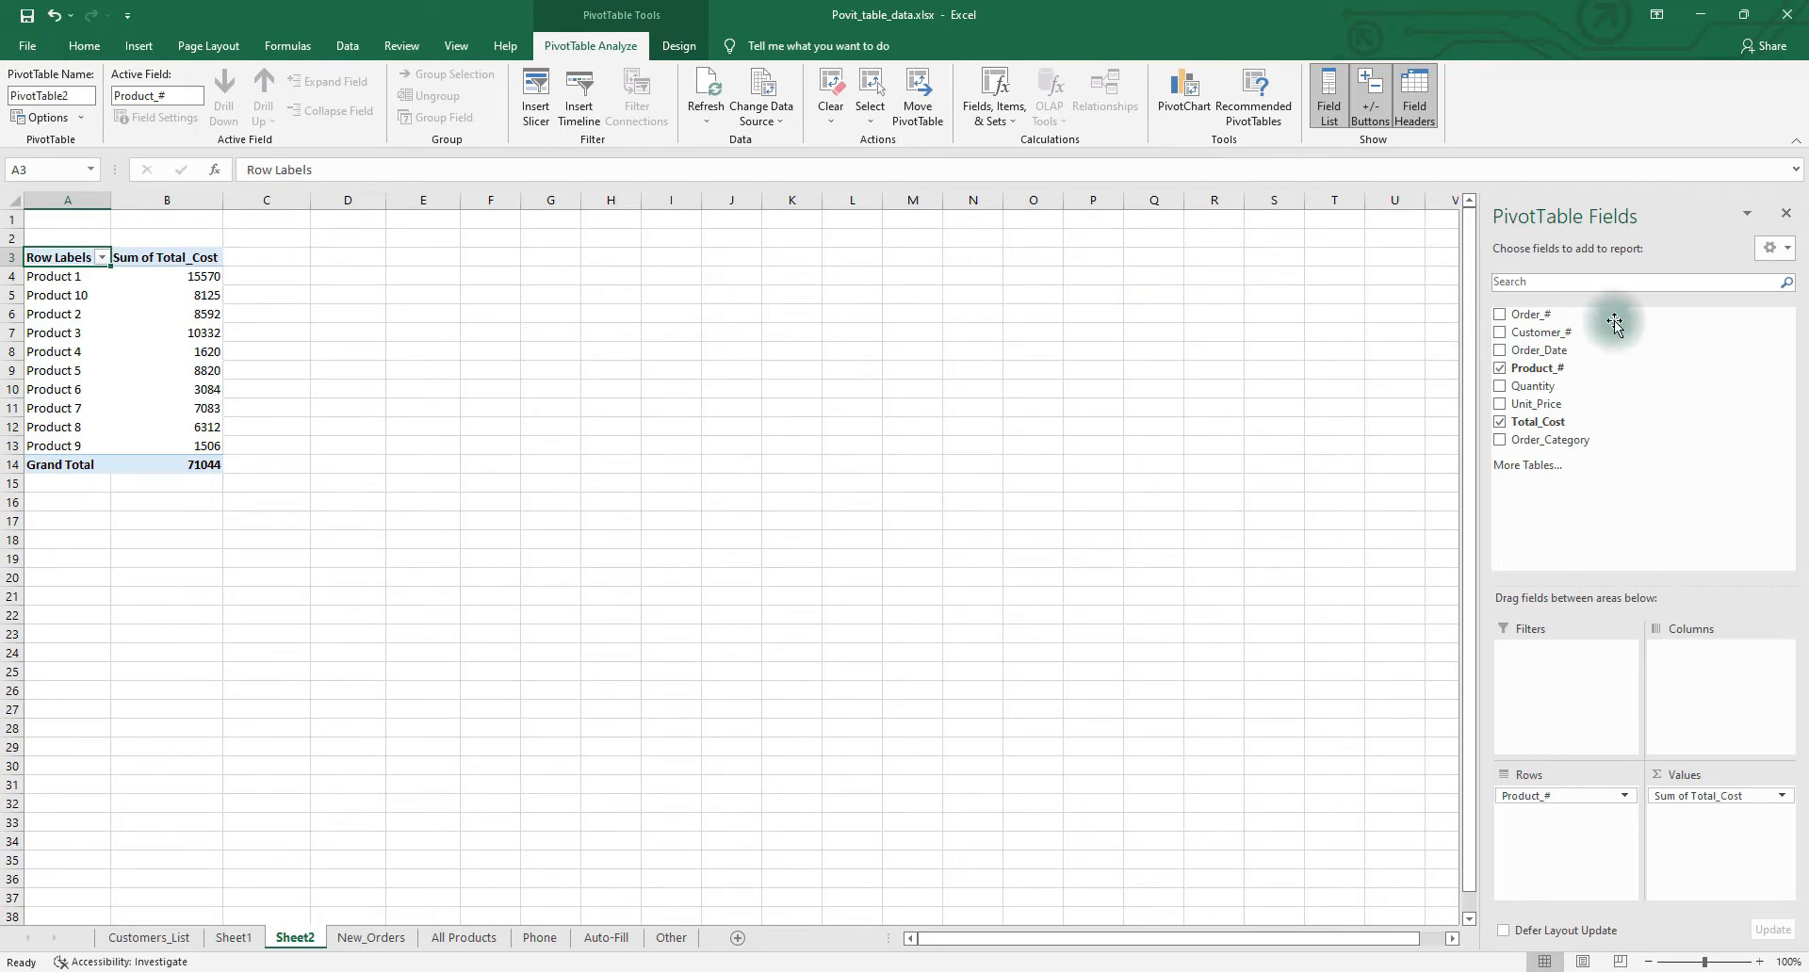
{"action": "left_click", "coordinate": [1499, 368]}
{"action": "left_click", "coordinate": [1500, 421]}
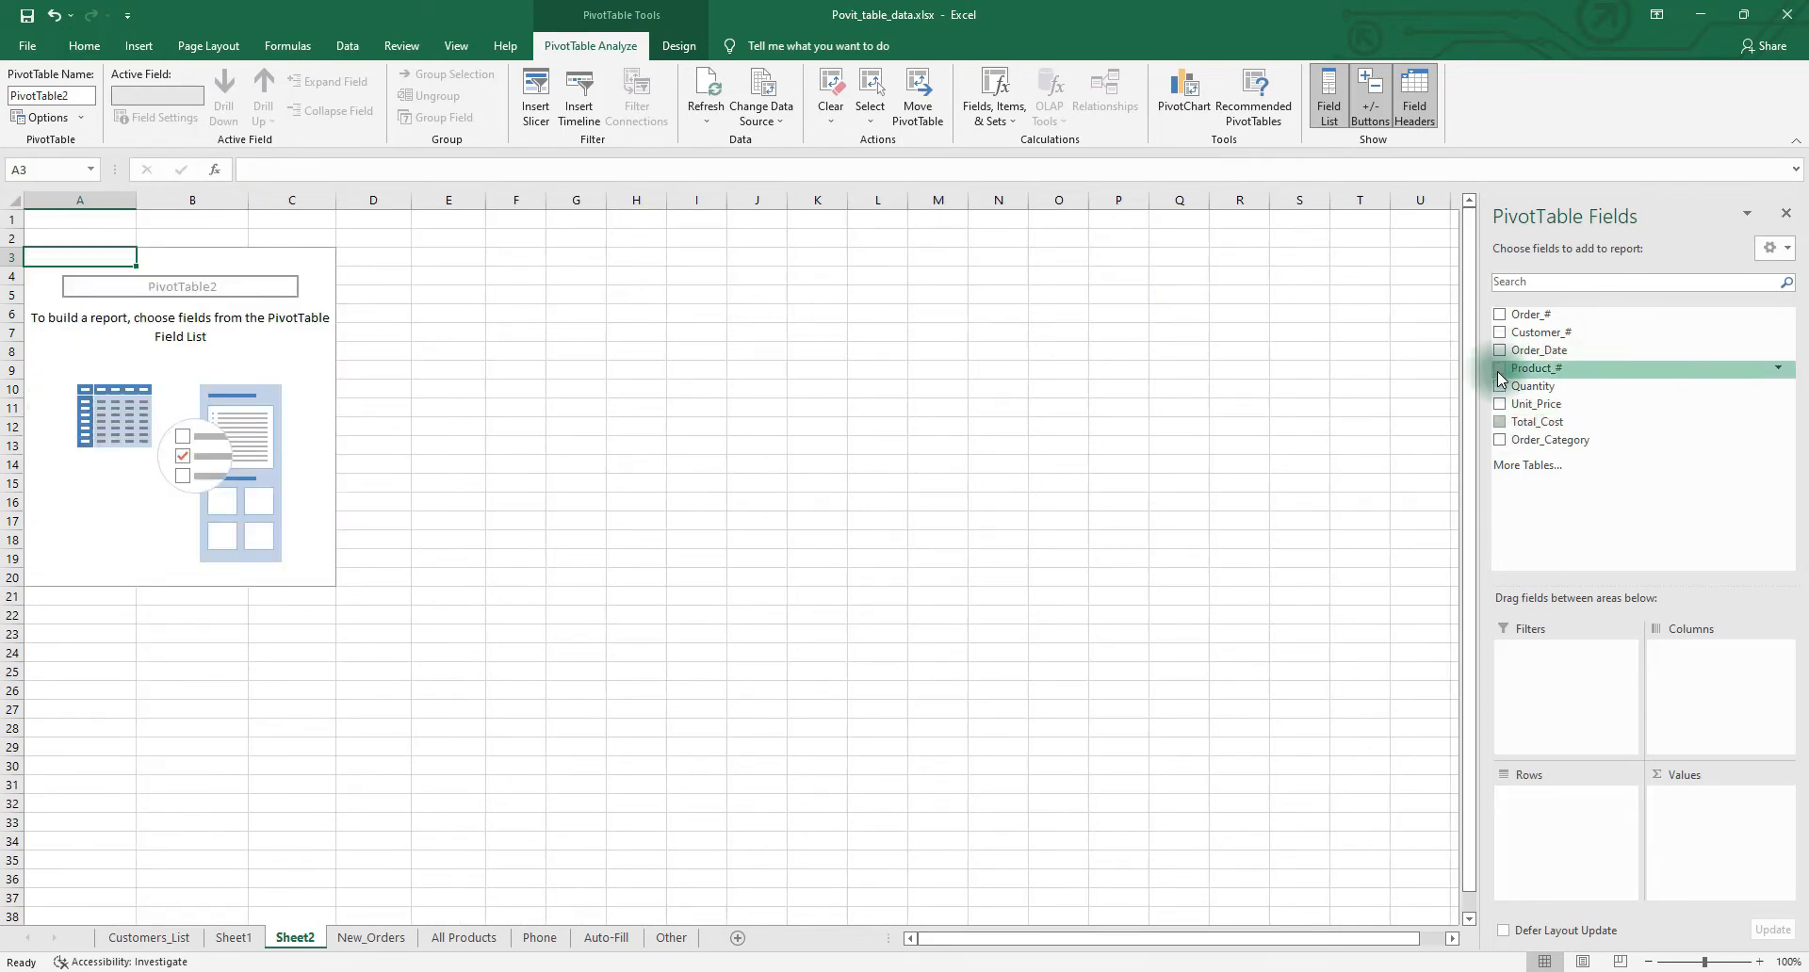
- Summarize the quantity per product, with Quantity as the summed value and Product_# as the rows
{"action": "left_click", "coordinate": [1500, 386]}
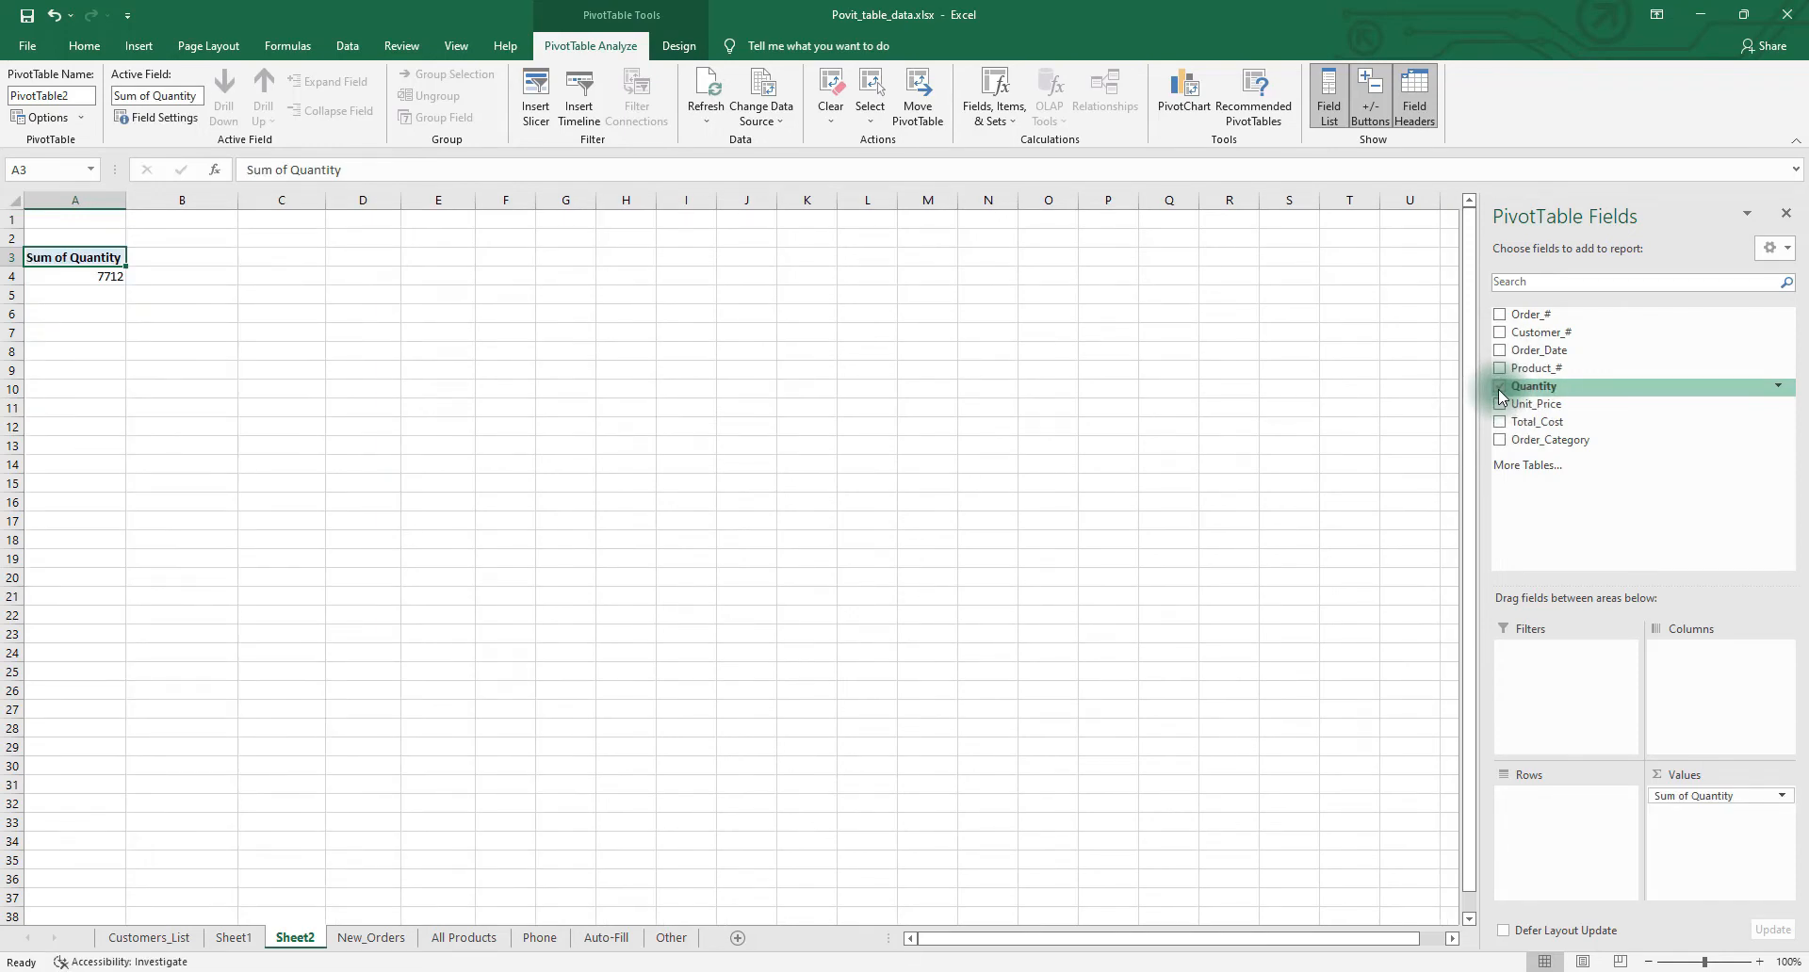
{"action": "left_click", "coordinate": [1500, 388]}
{"action": "left_click_drag", "start_coordinate": [1517, 387], "coordinate": [1707, 807]}
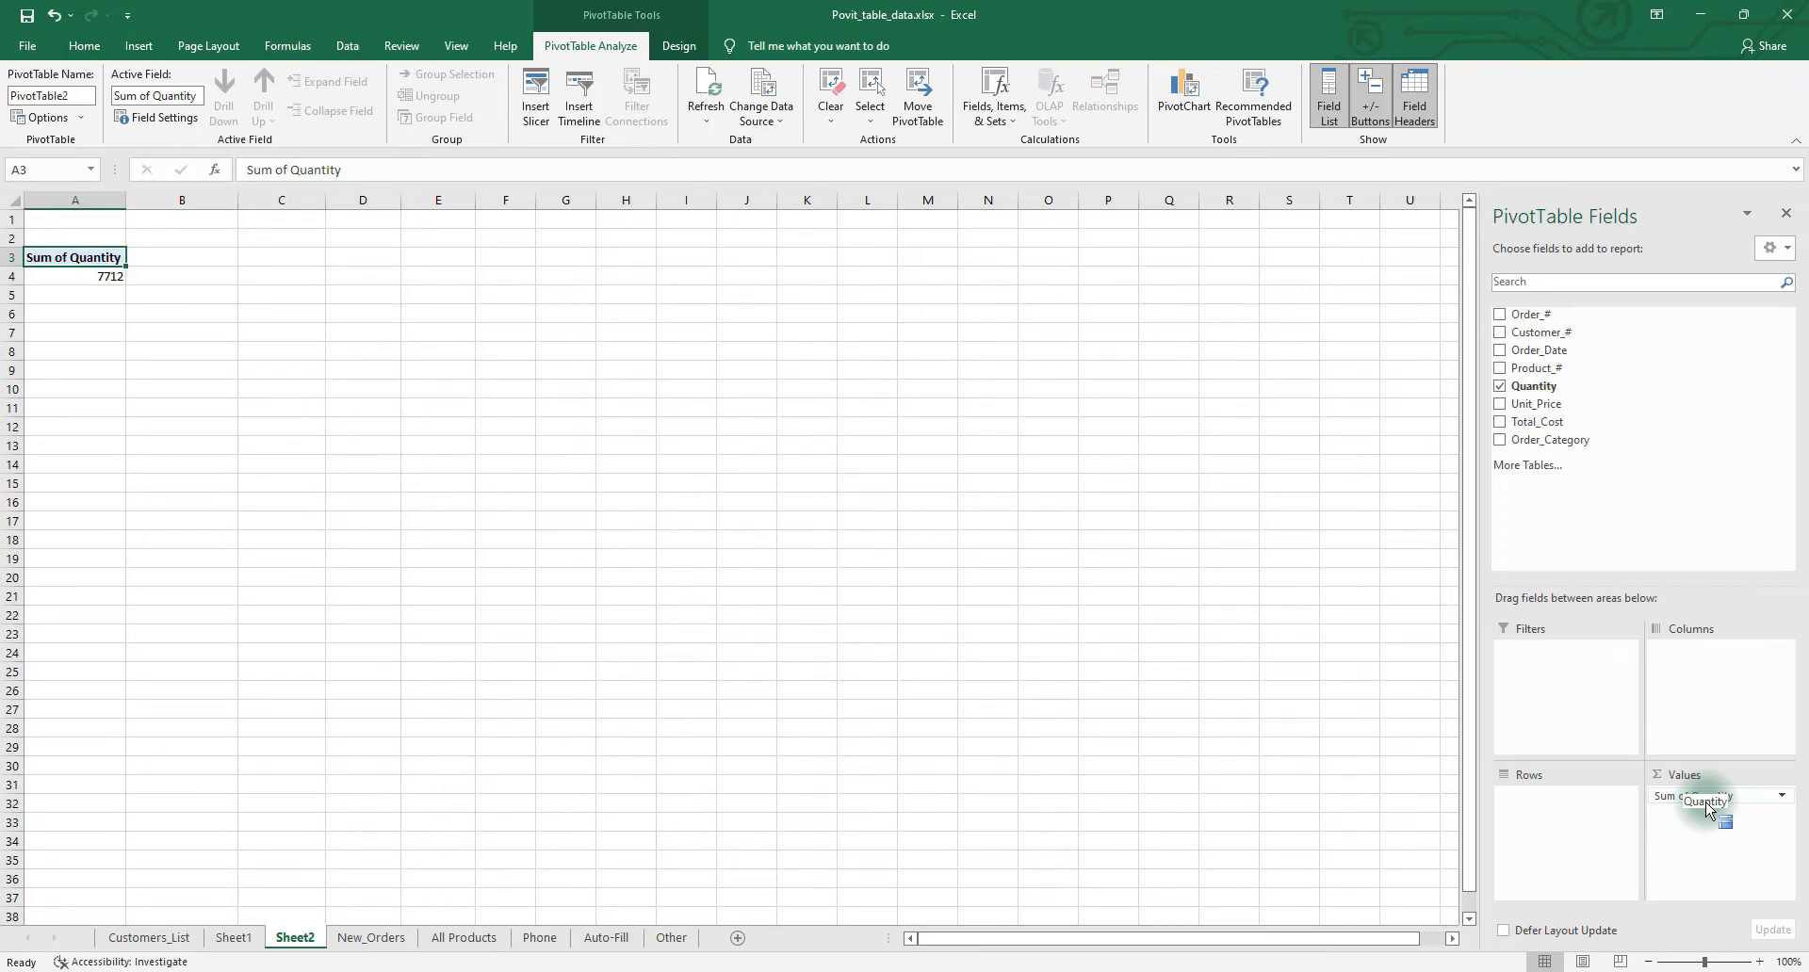
{"action": "left_click_drag", "start_coordinate": [1707, 811], "coordinate": [1708, 802]}
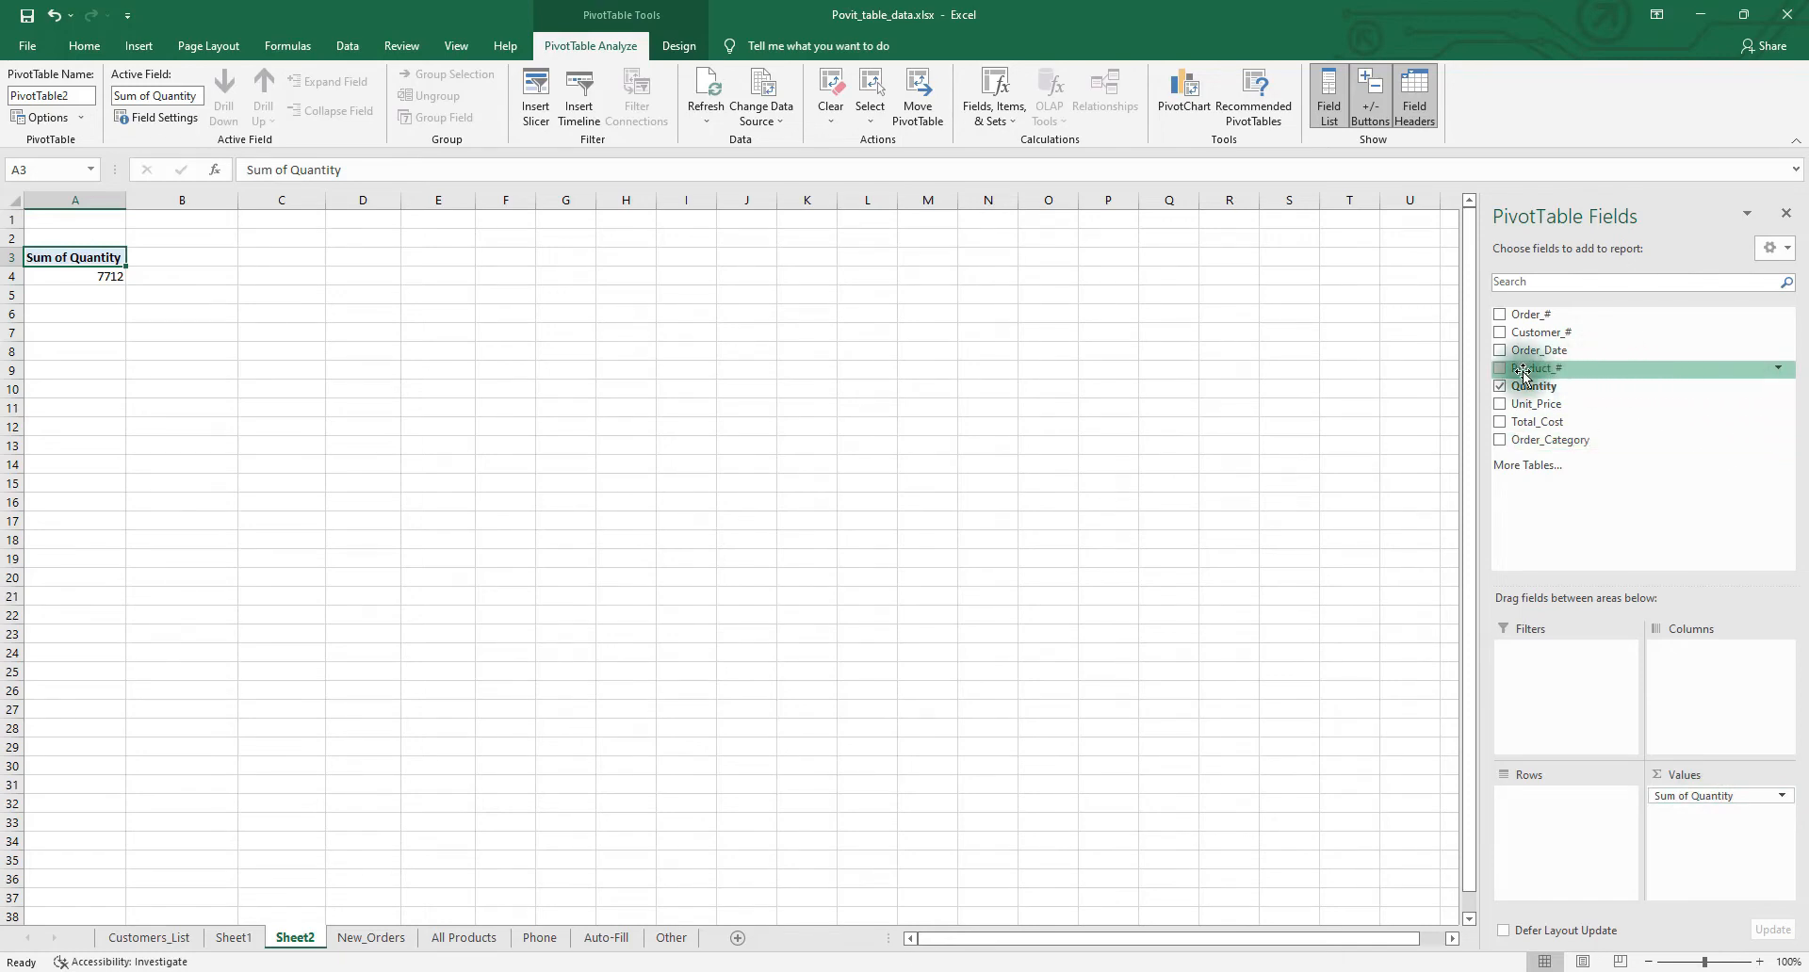
{"action": "left_click_drag", "start_coordinate": [1524, 372], "coordinate": [1550, 831]}
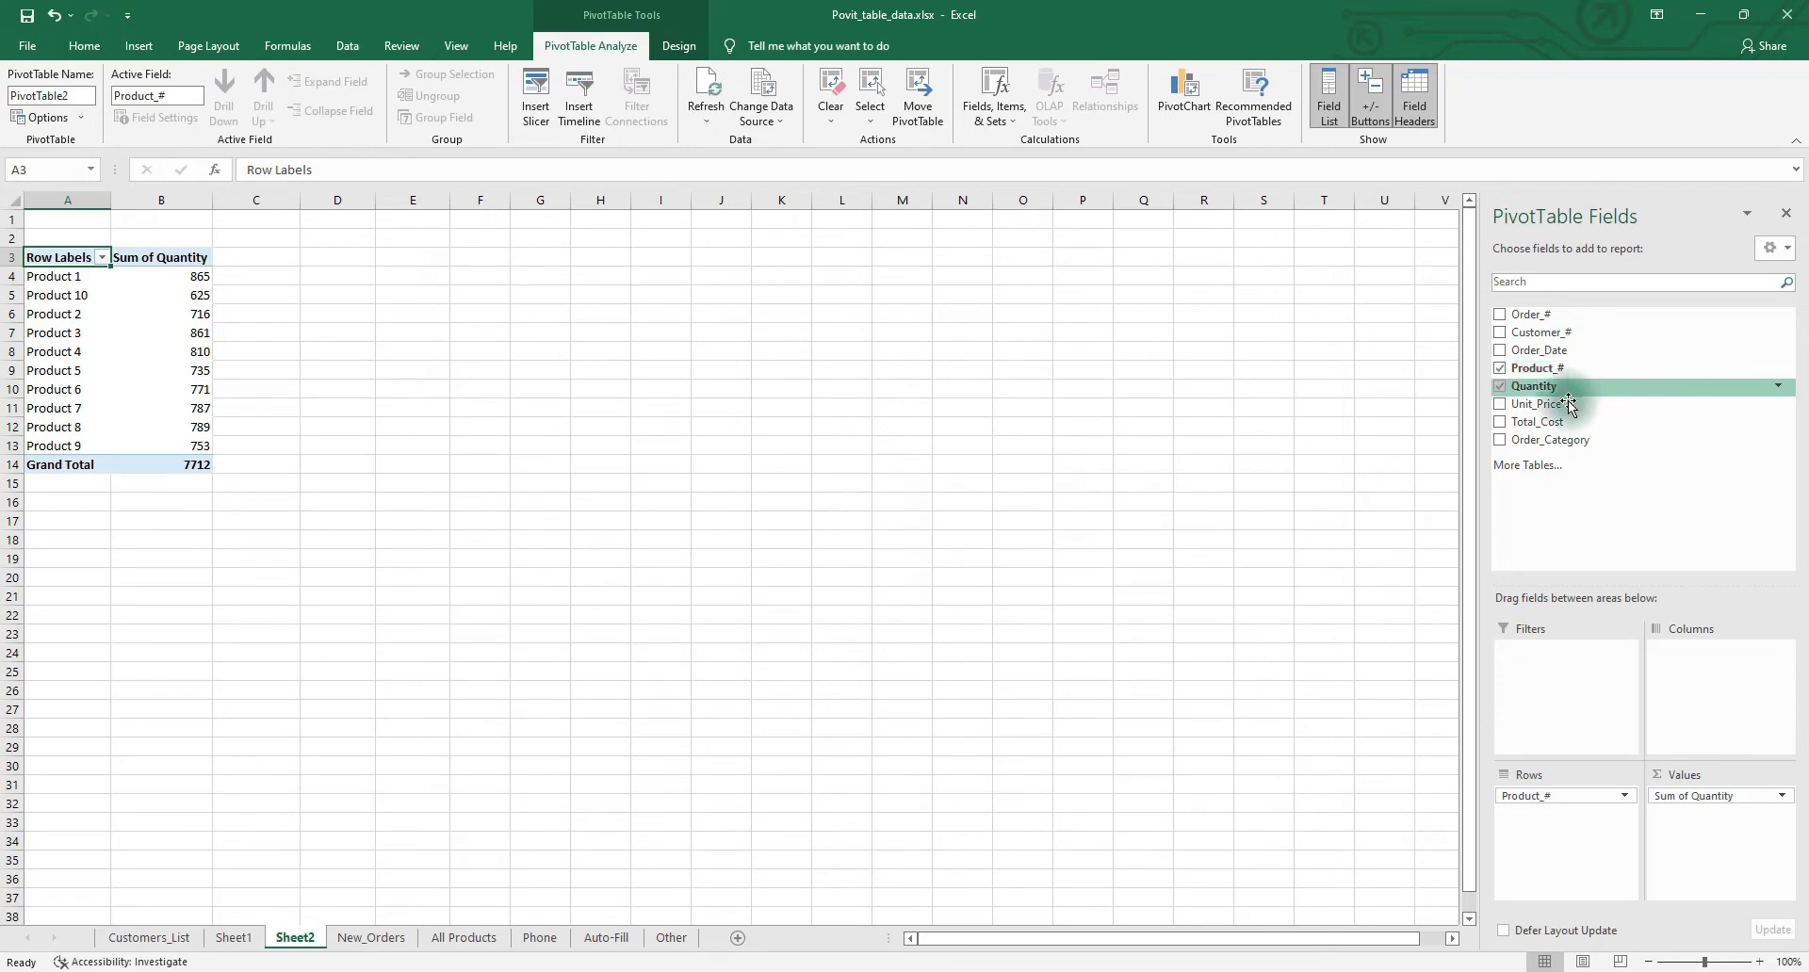
- Add Order_Category to the rows beneath Product_# to split each product's quantity by order category
{"action": "left_click_drag", "start_coordinate": [1550, 440], "coordinate": [1539, 816]}
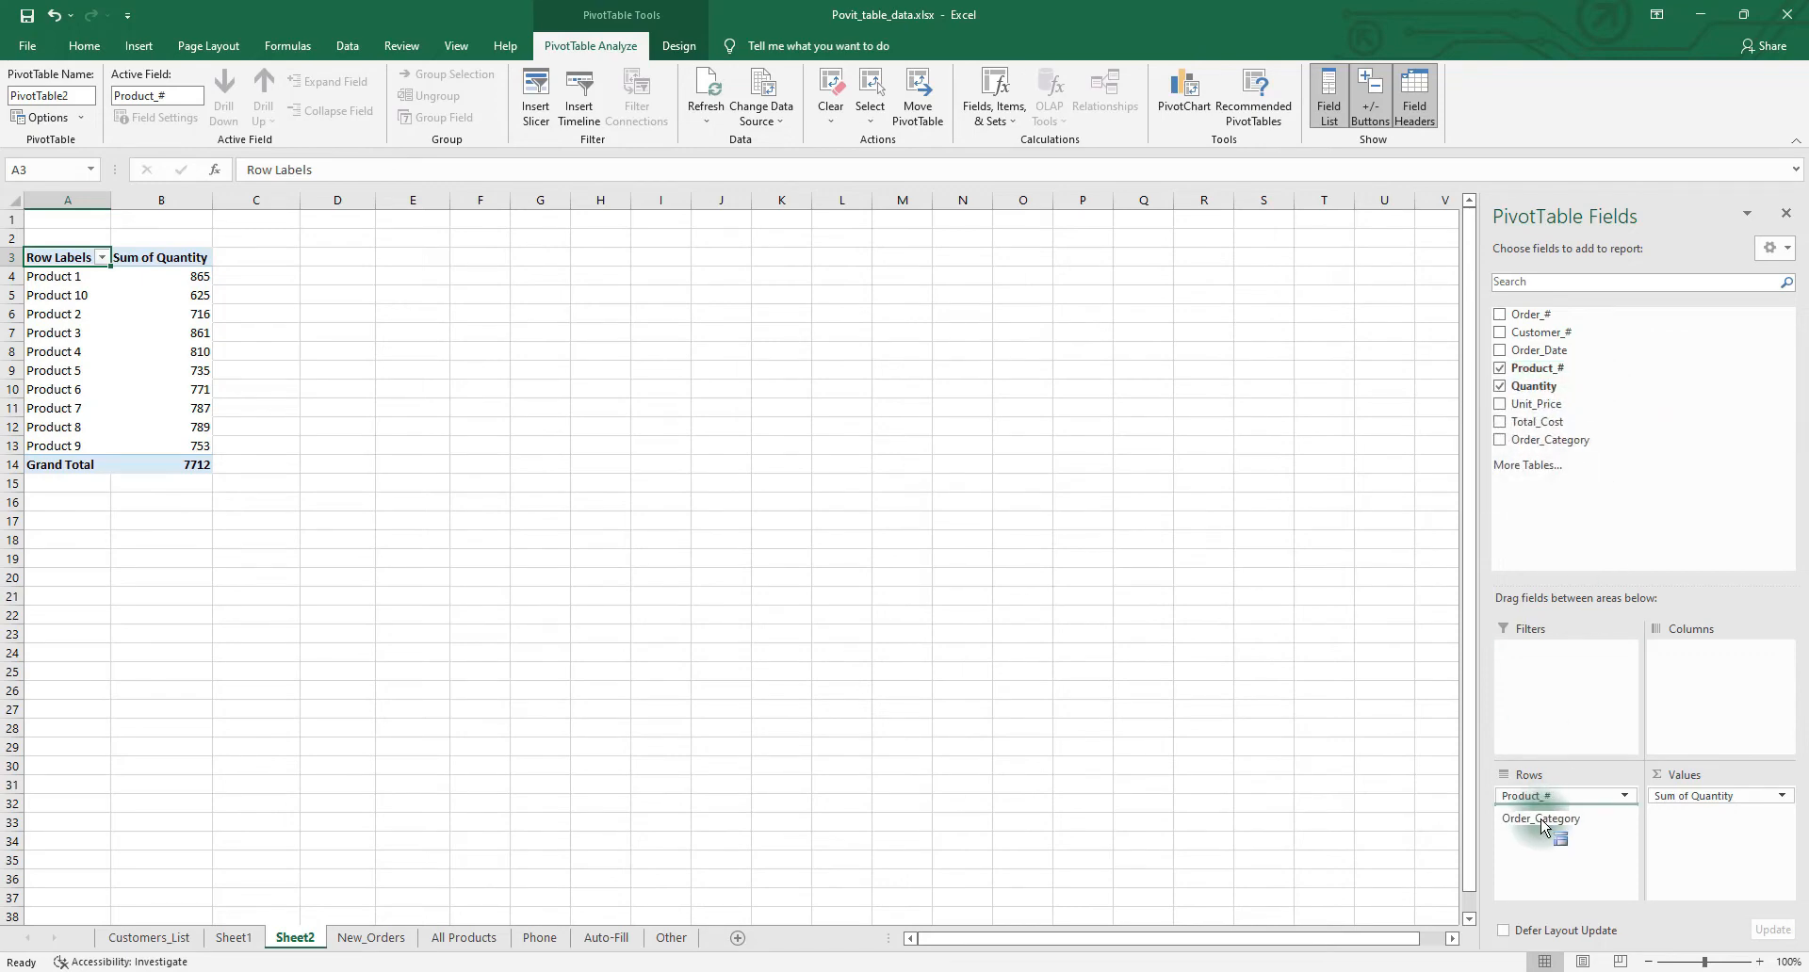
{"action": "mouse_move", "coordinate": [177, 370]}
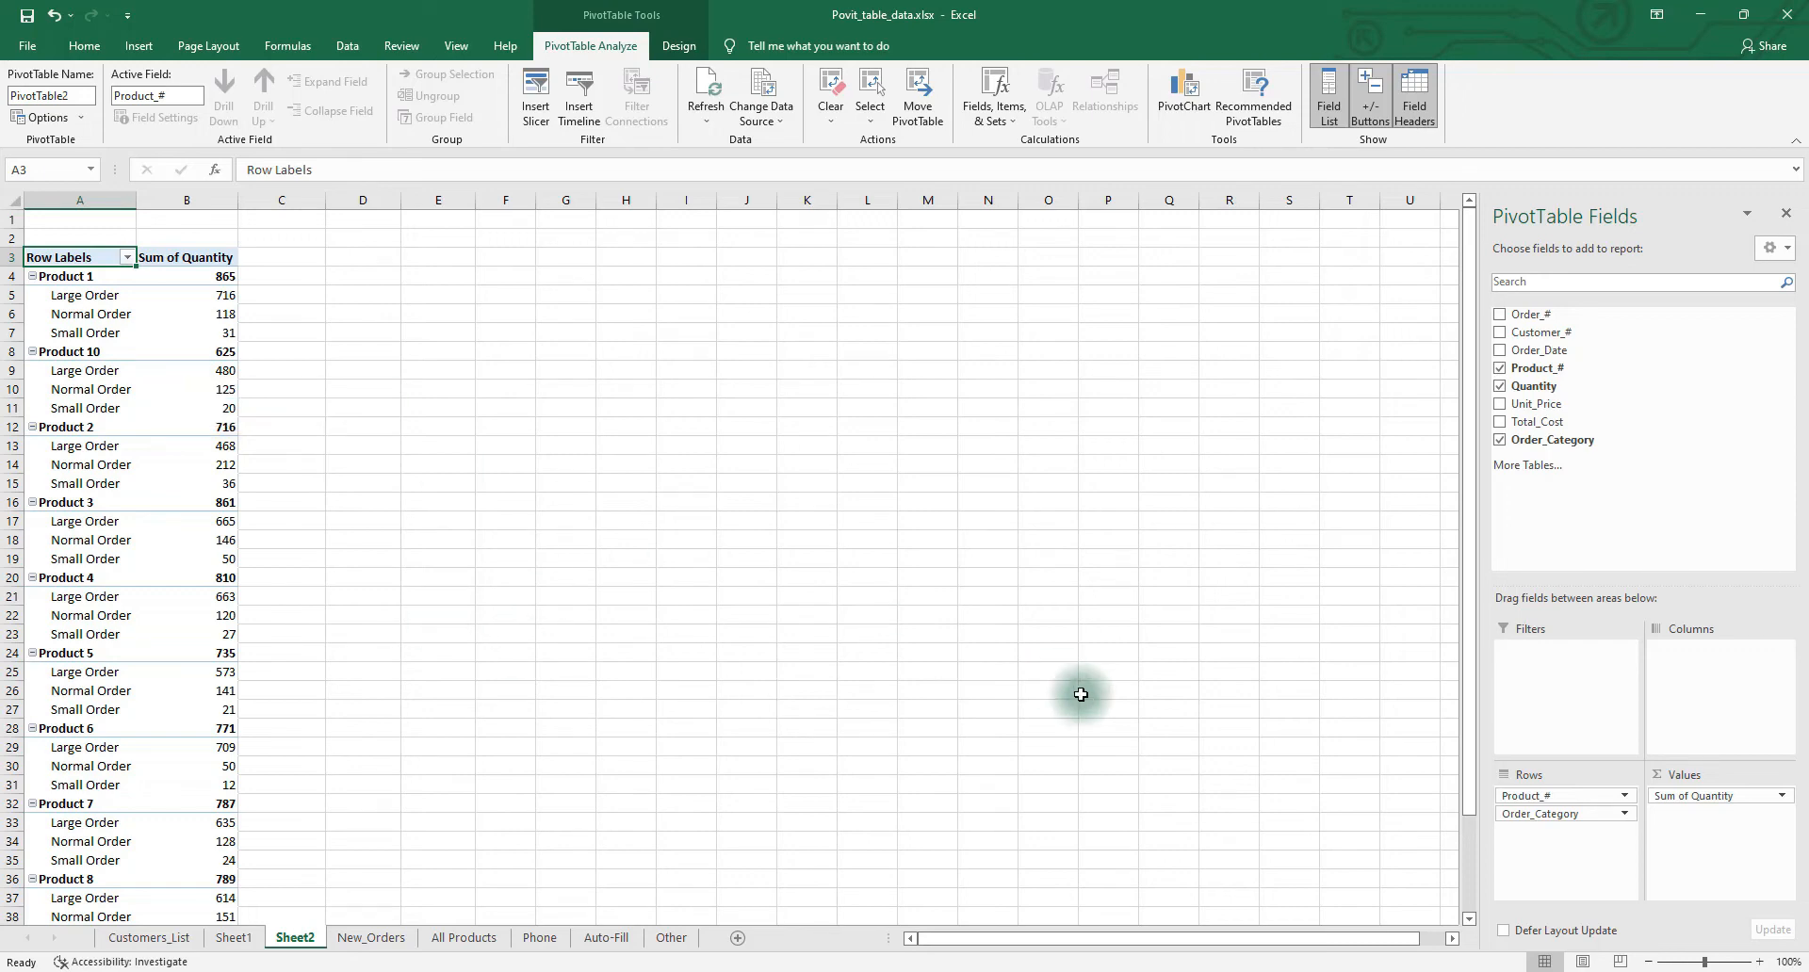
- Move Order_Category from the rows to the columns, and from there to the report filter
{"action": "left_click_drag", "start_coordinate": [1545, 814], "coordinate": [1684, 716]}
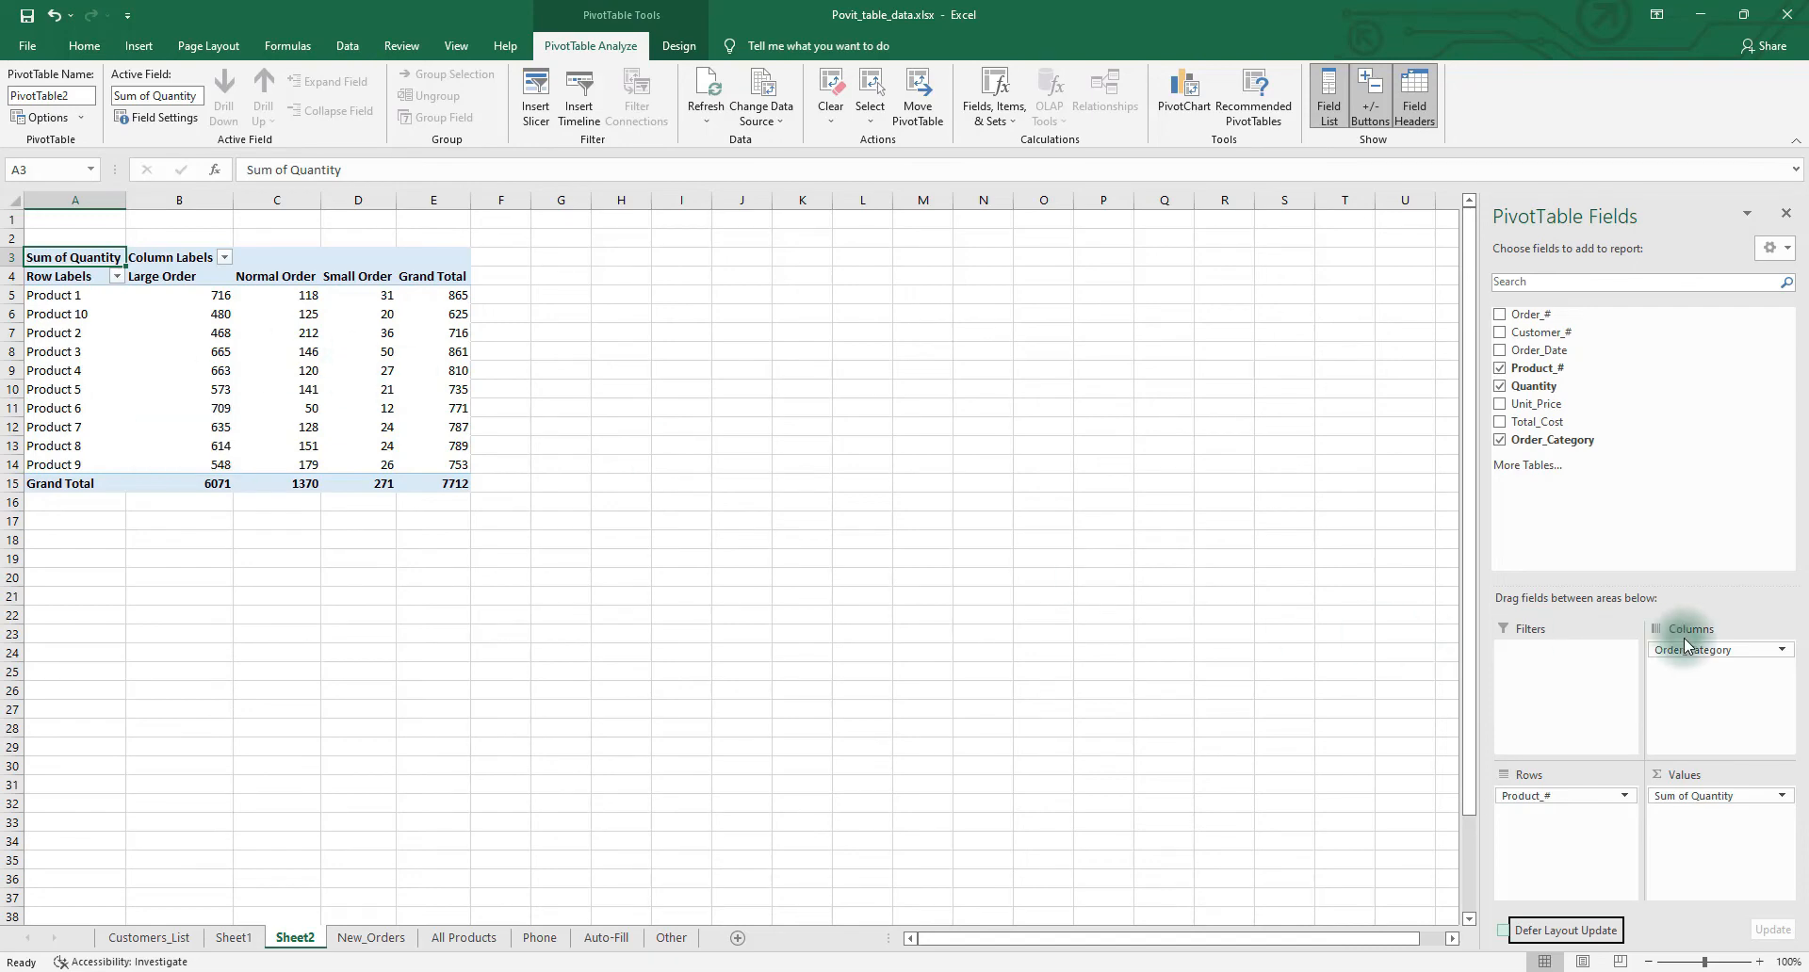
{"action": "left_click_drag", "start_coordinate": [1683, 650], "coordinate": [1574, 658]}
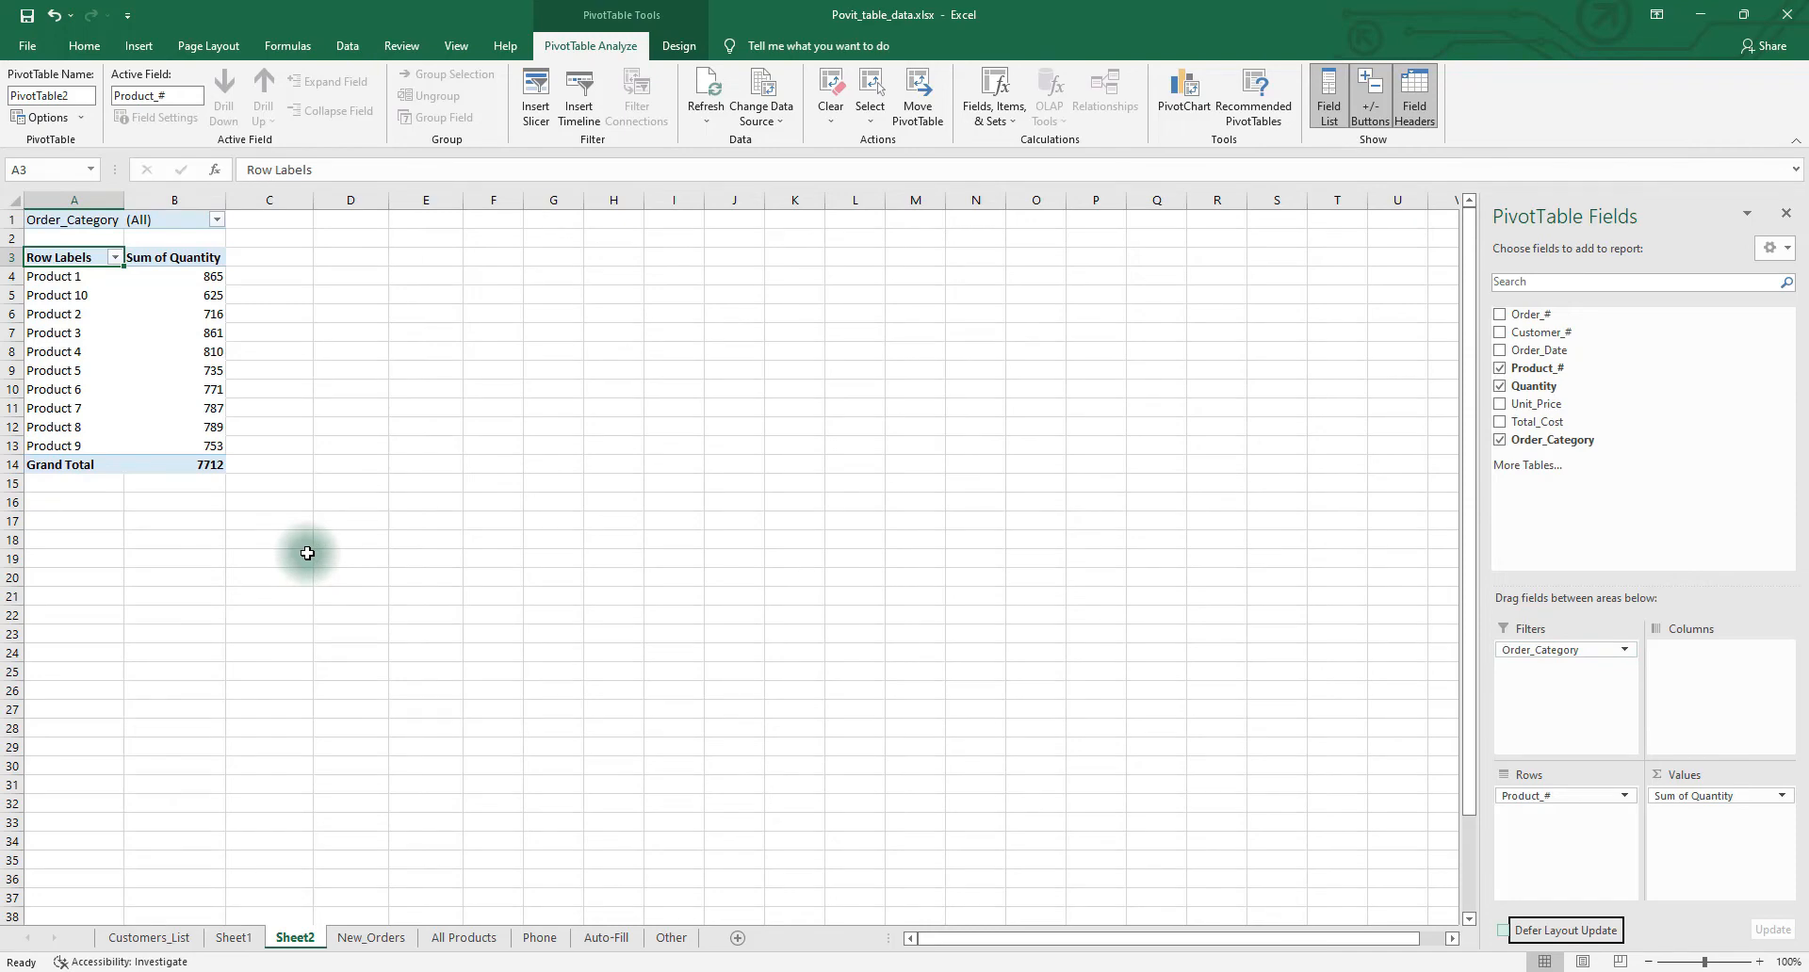
- Filter the PivotTable by multiple Order_Category items, showing only Normal Order and Small Order
{"action": "left_click", "coordinate": [216, 221]}
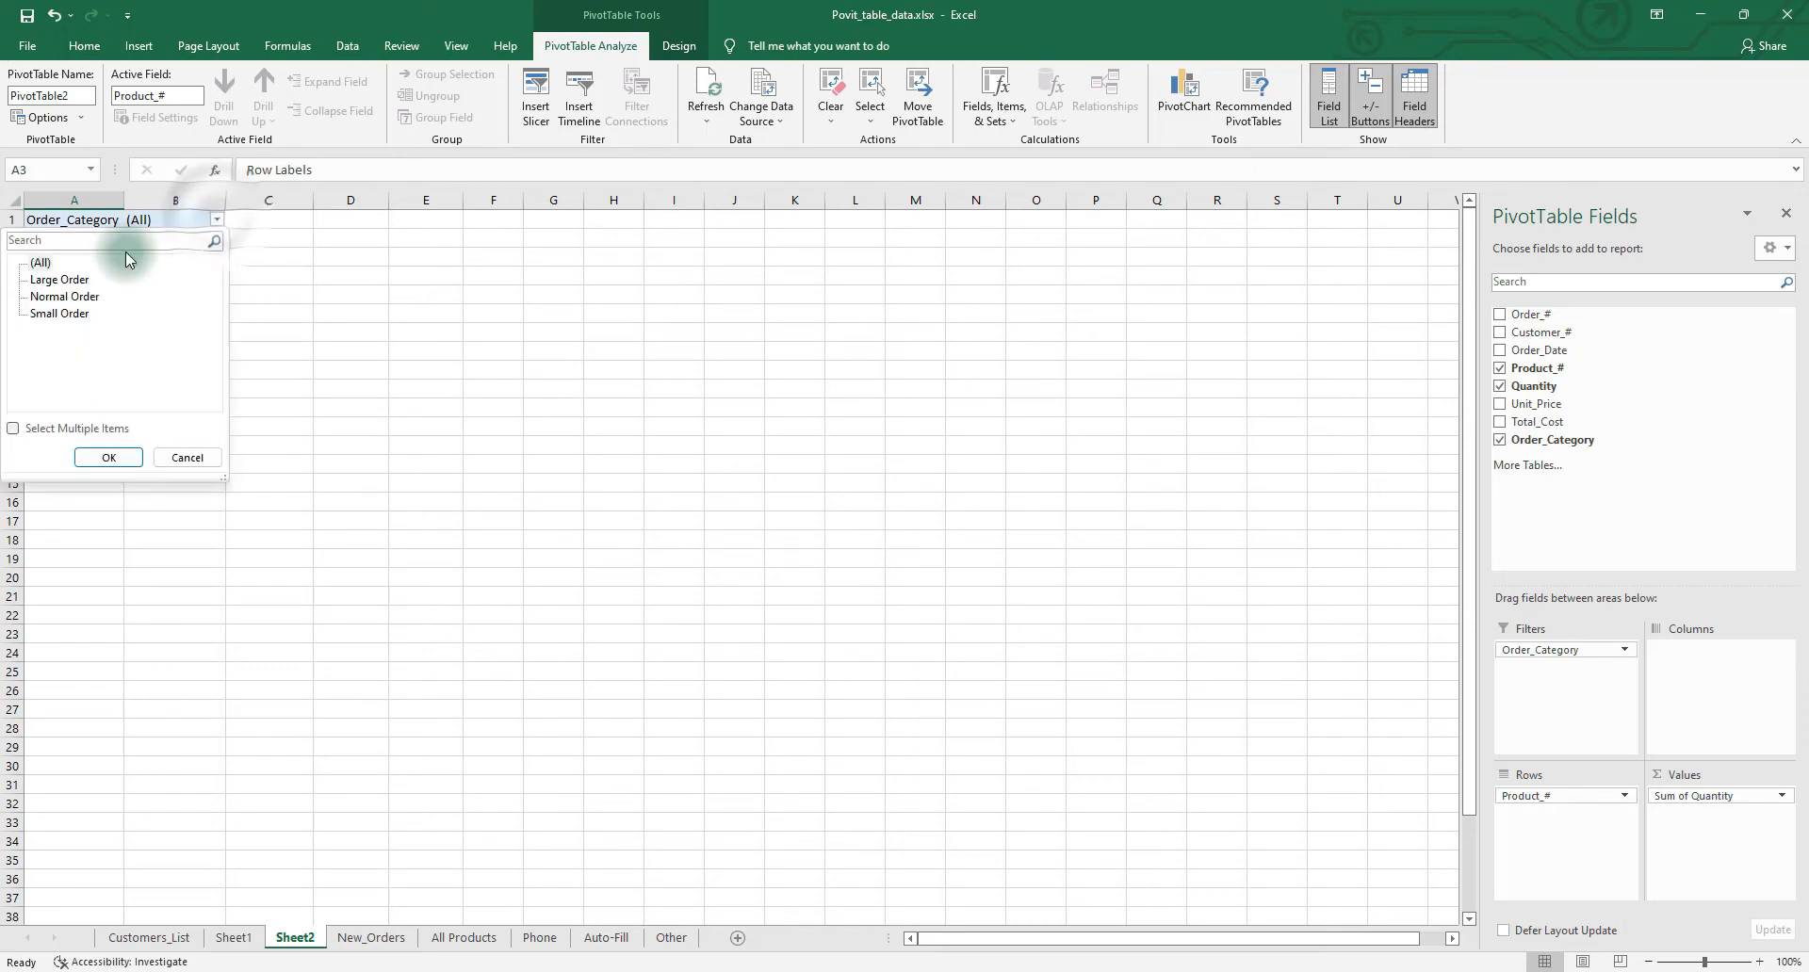
{"action": "left_click", "coordinate": [12, 428]}
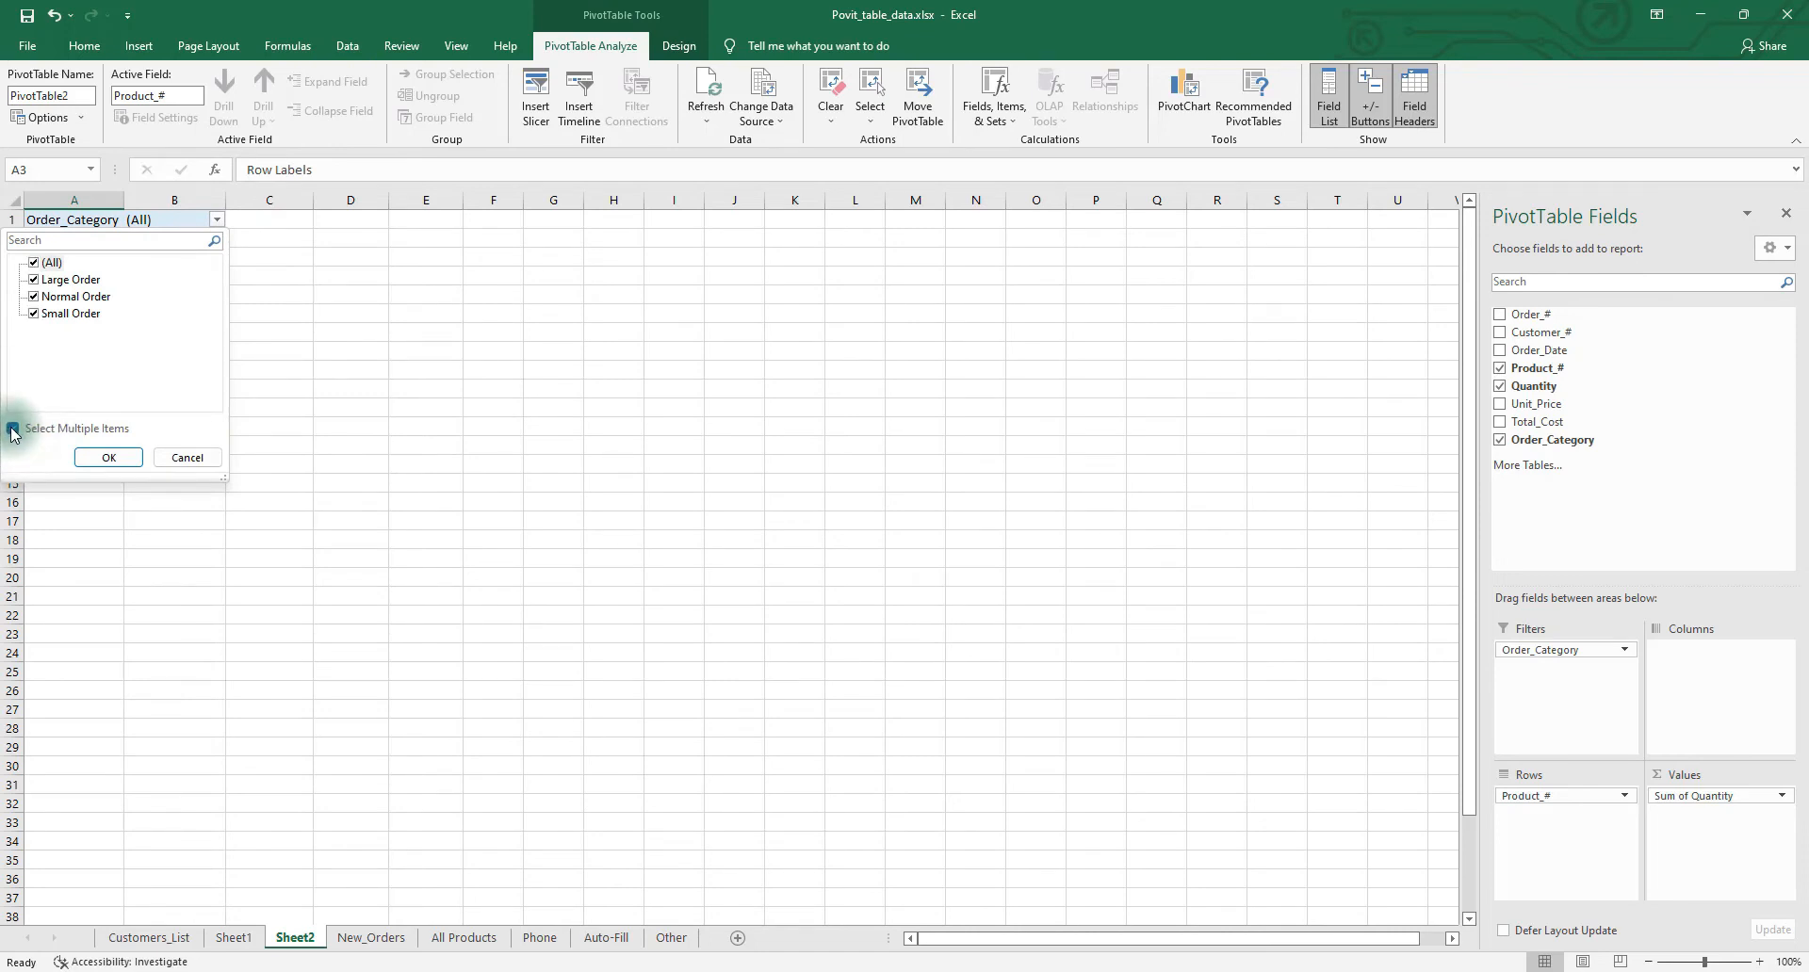
{"action": "left_click", "coordinate": [33, 264]}
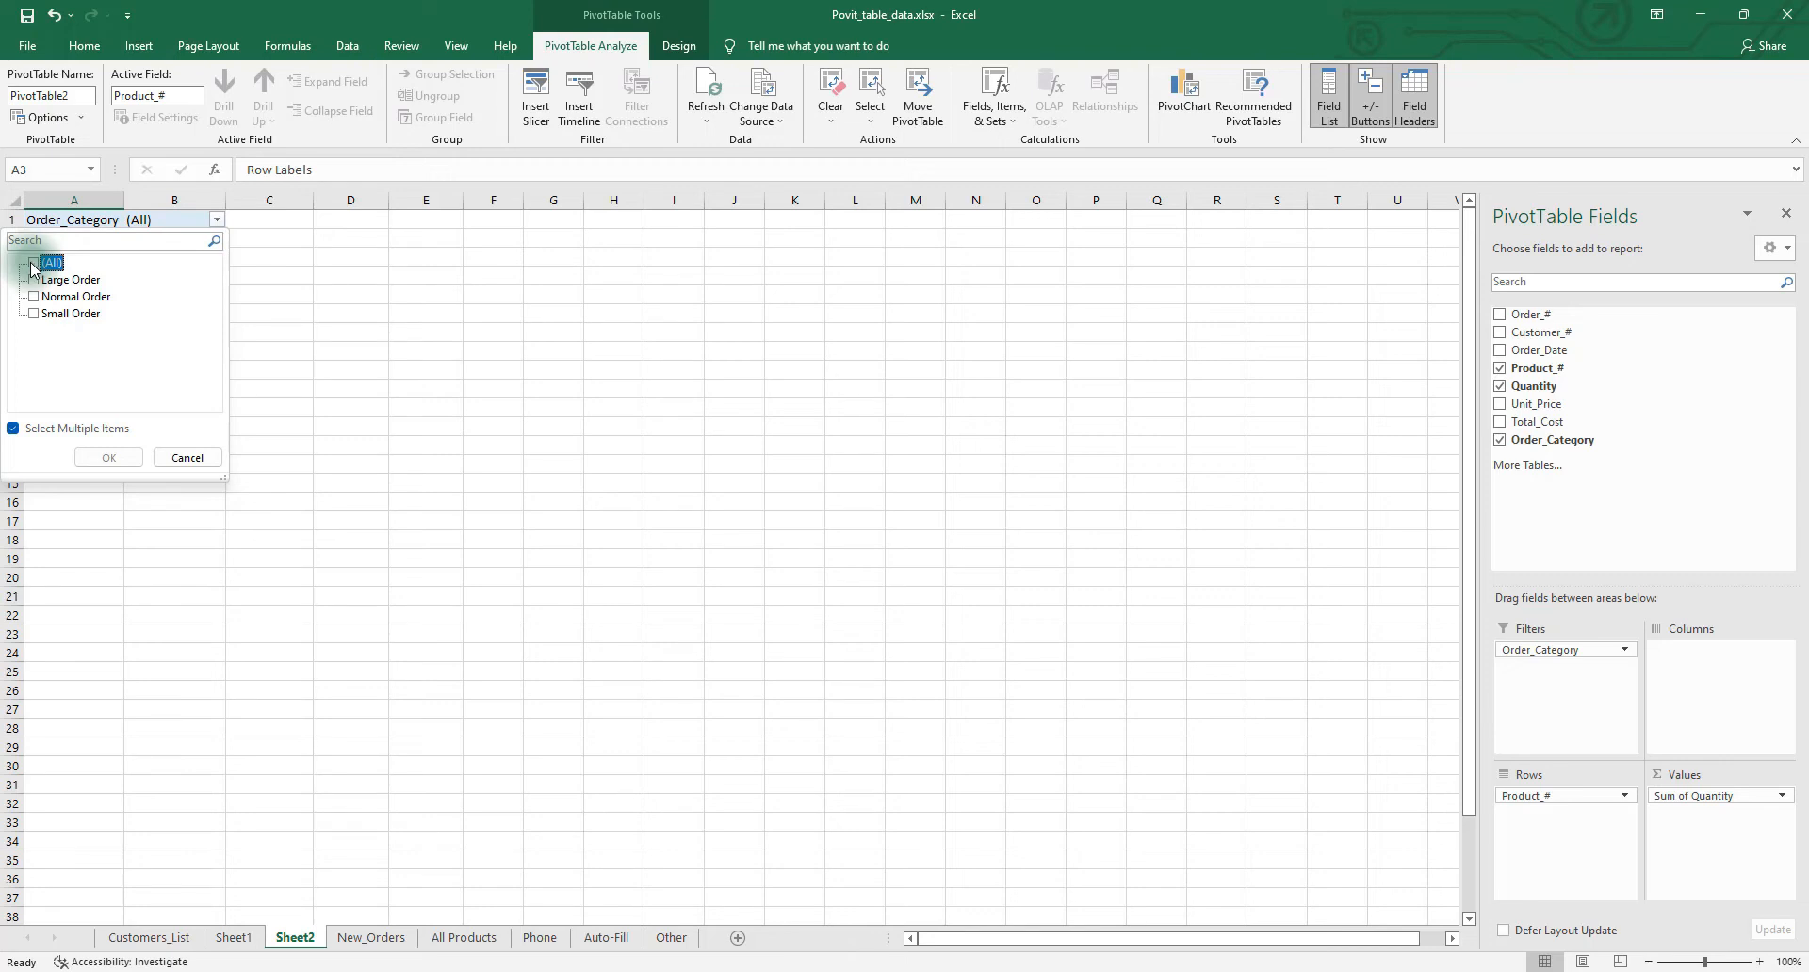
{"action": "left_click", "coordinate": [33, 315]}
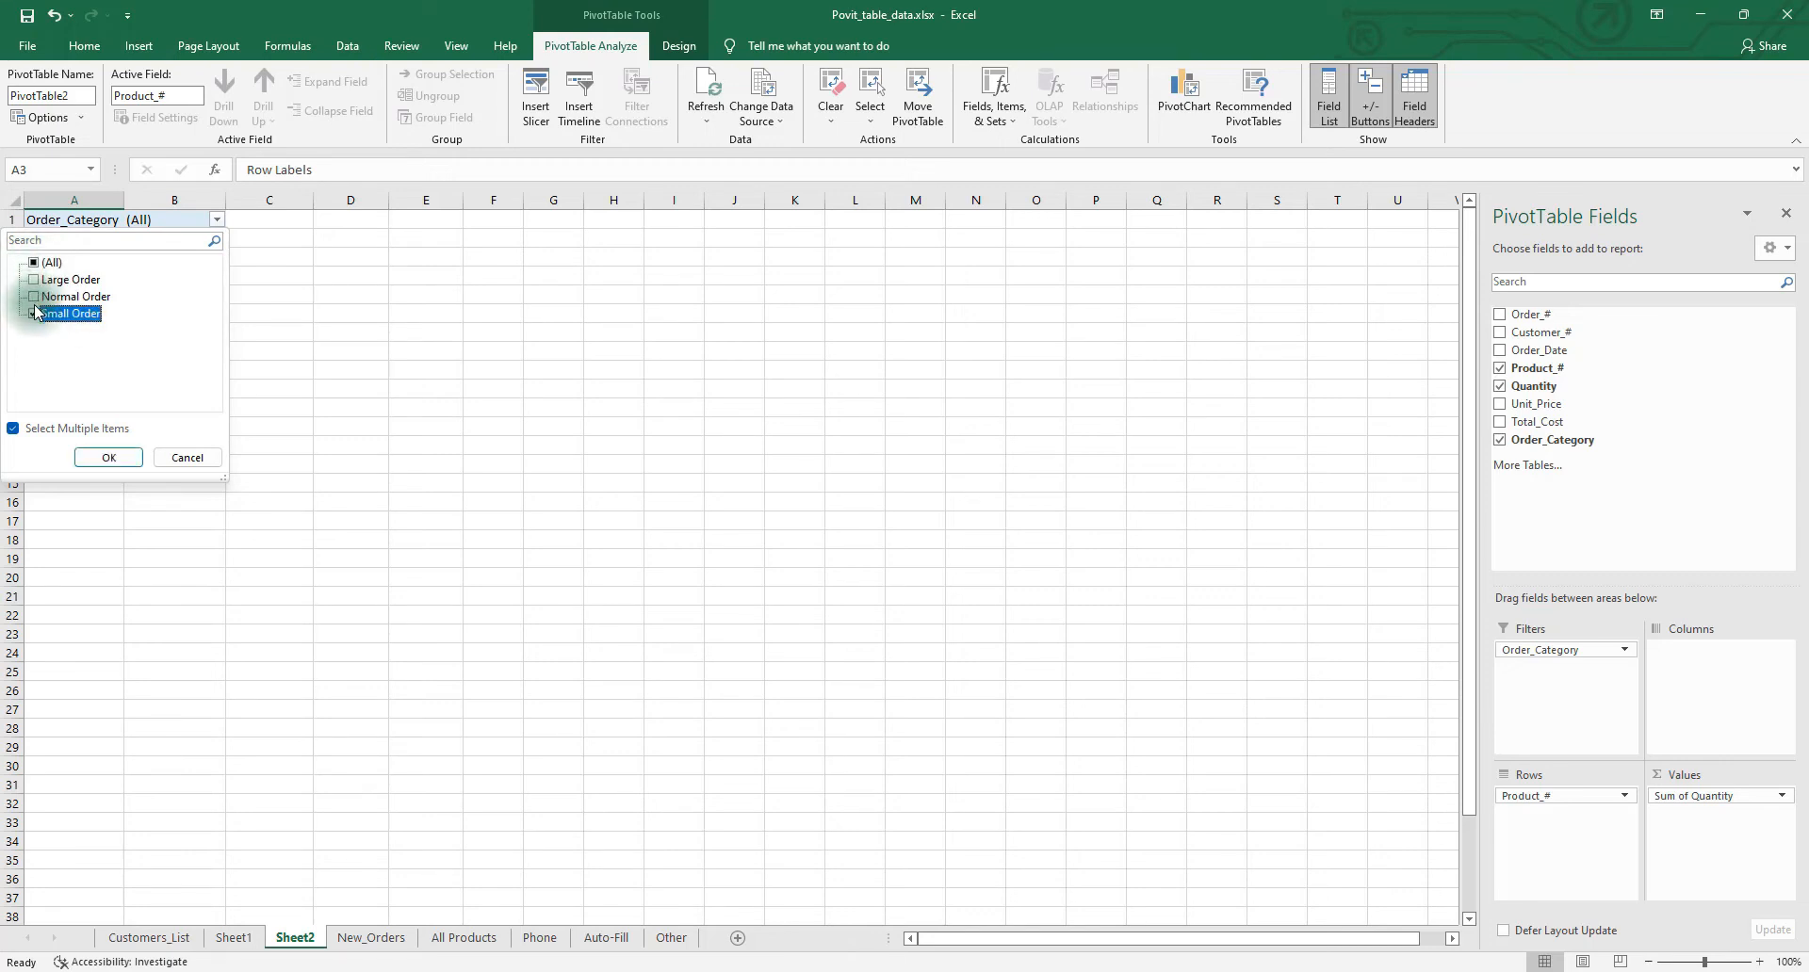
{"action": "left_click", "coordinate": [34, 312]}
{"action": "left_click", "coordinate": [35, 297]}
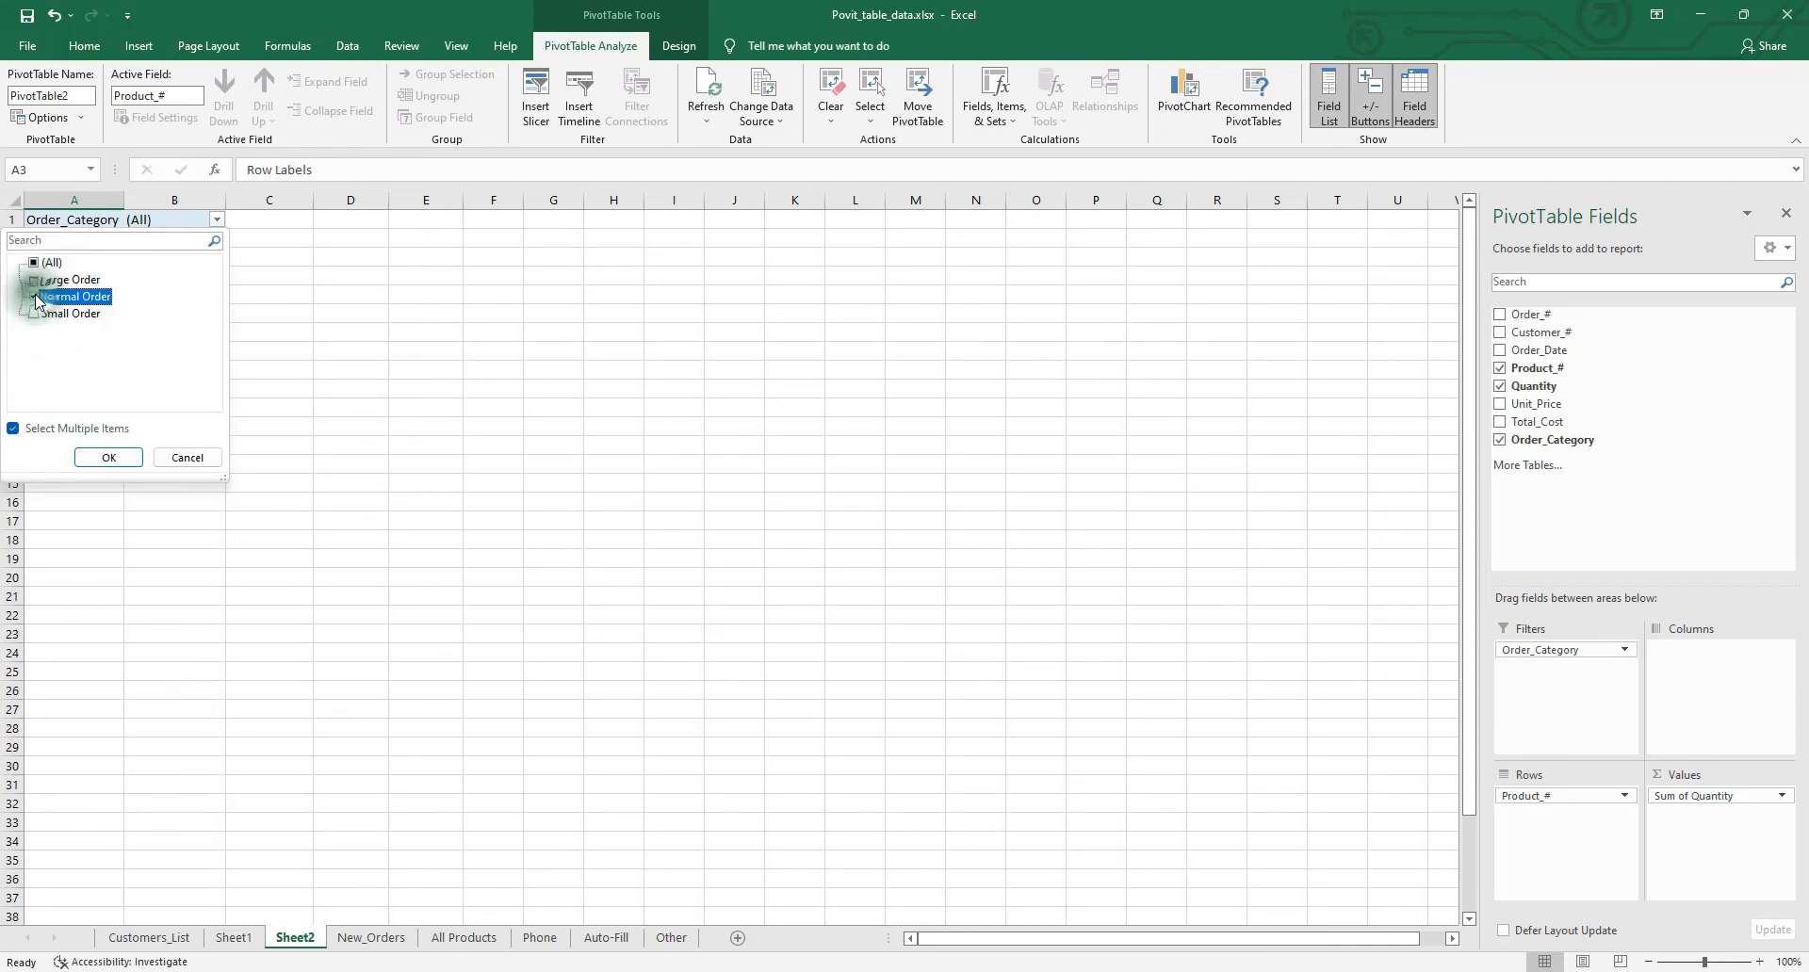
{"action": "left_click", "coordinate": [34, 314]}
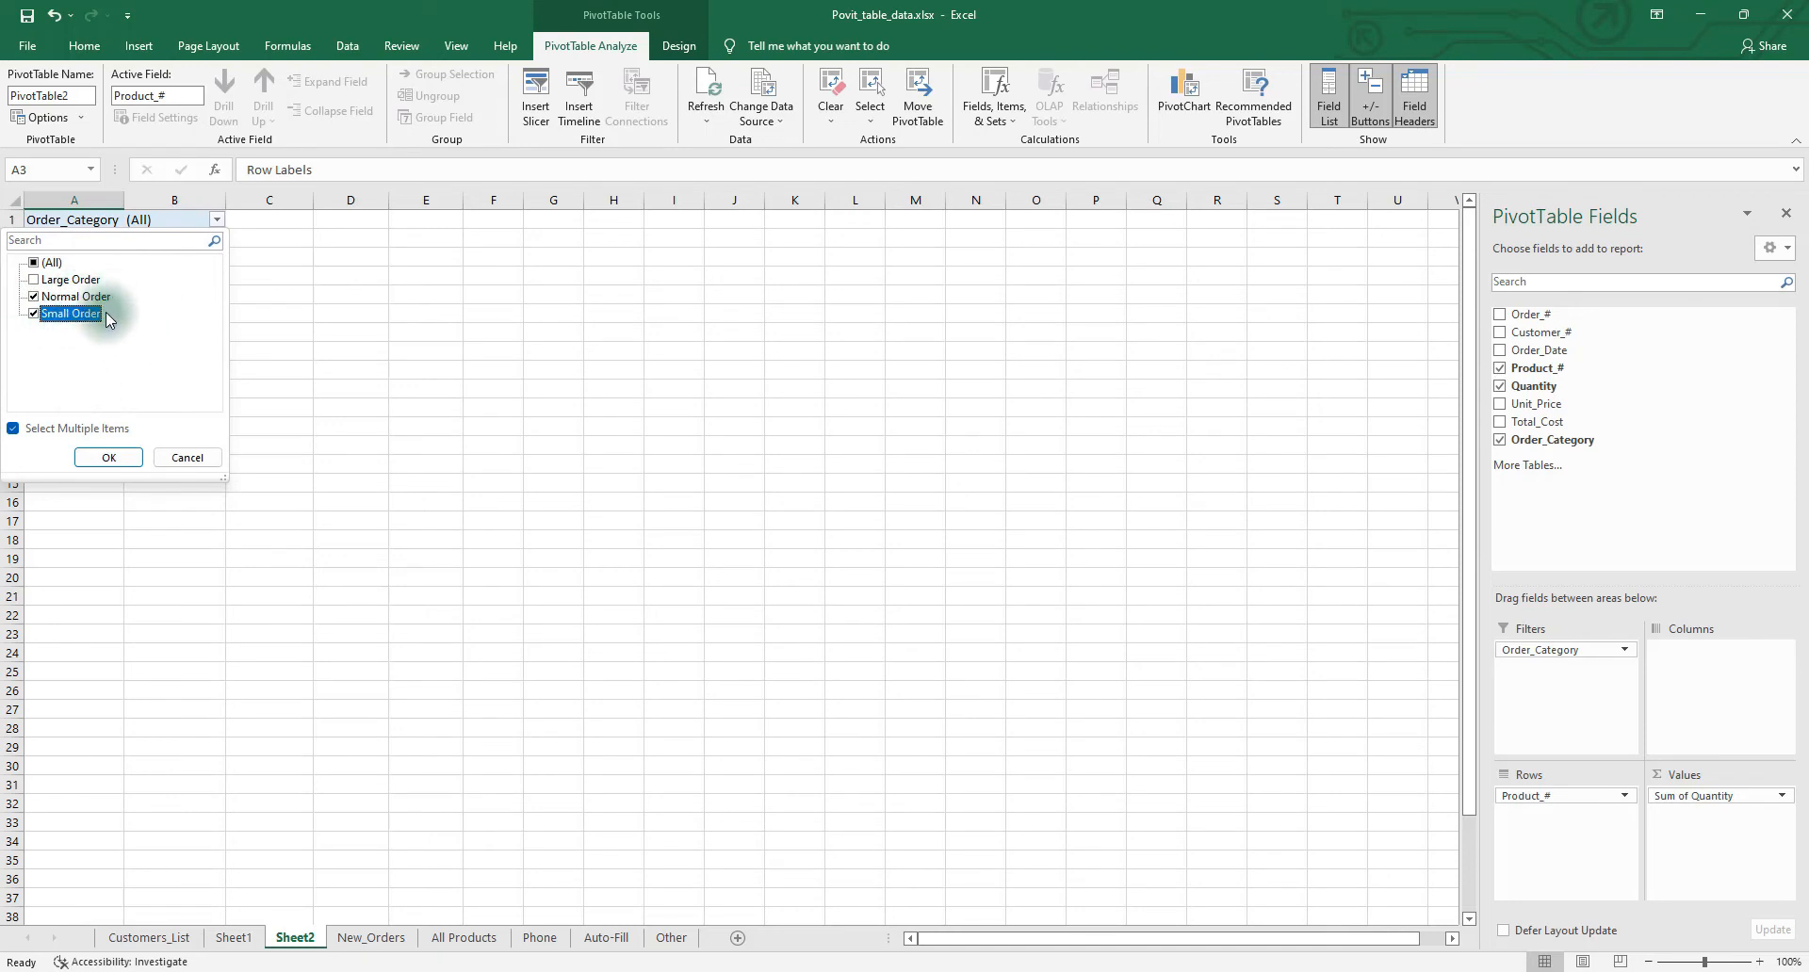
{"action": "left_click", "coordinate": [106, 460]}
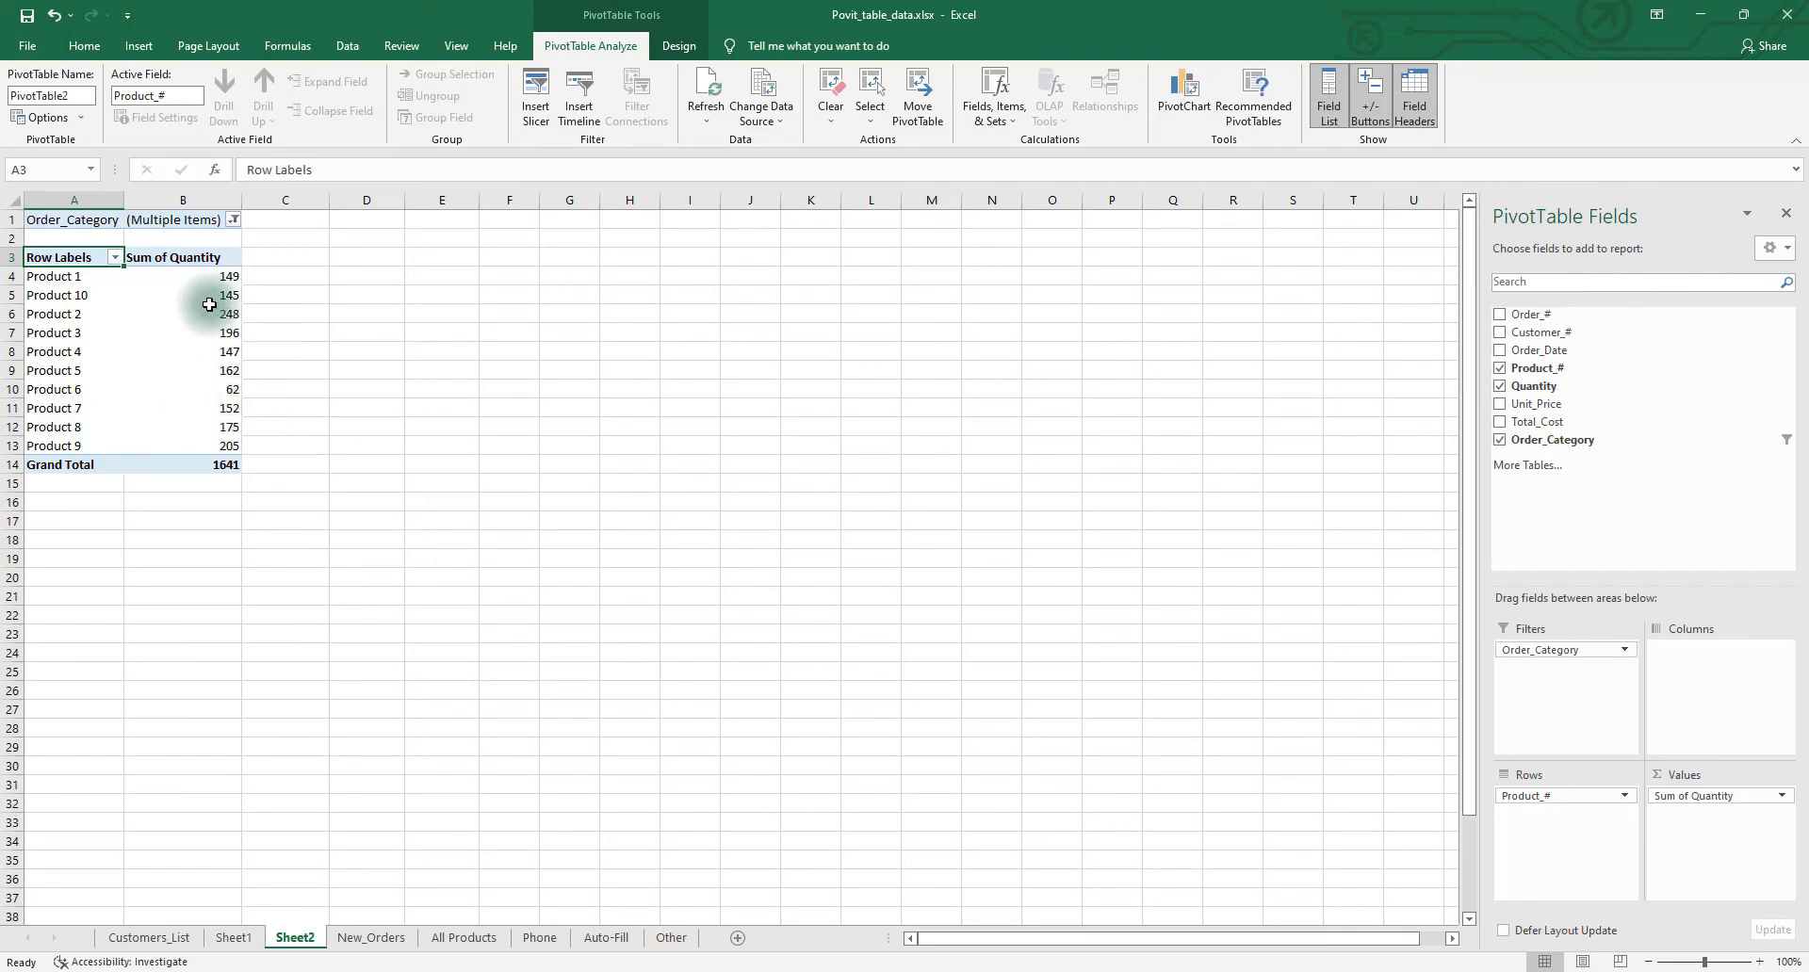
{"action": "mouse_move", "coordinate": [210, 303]}
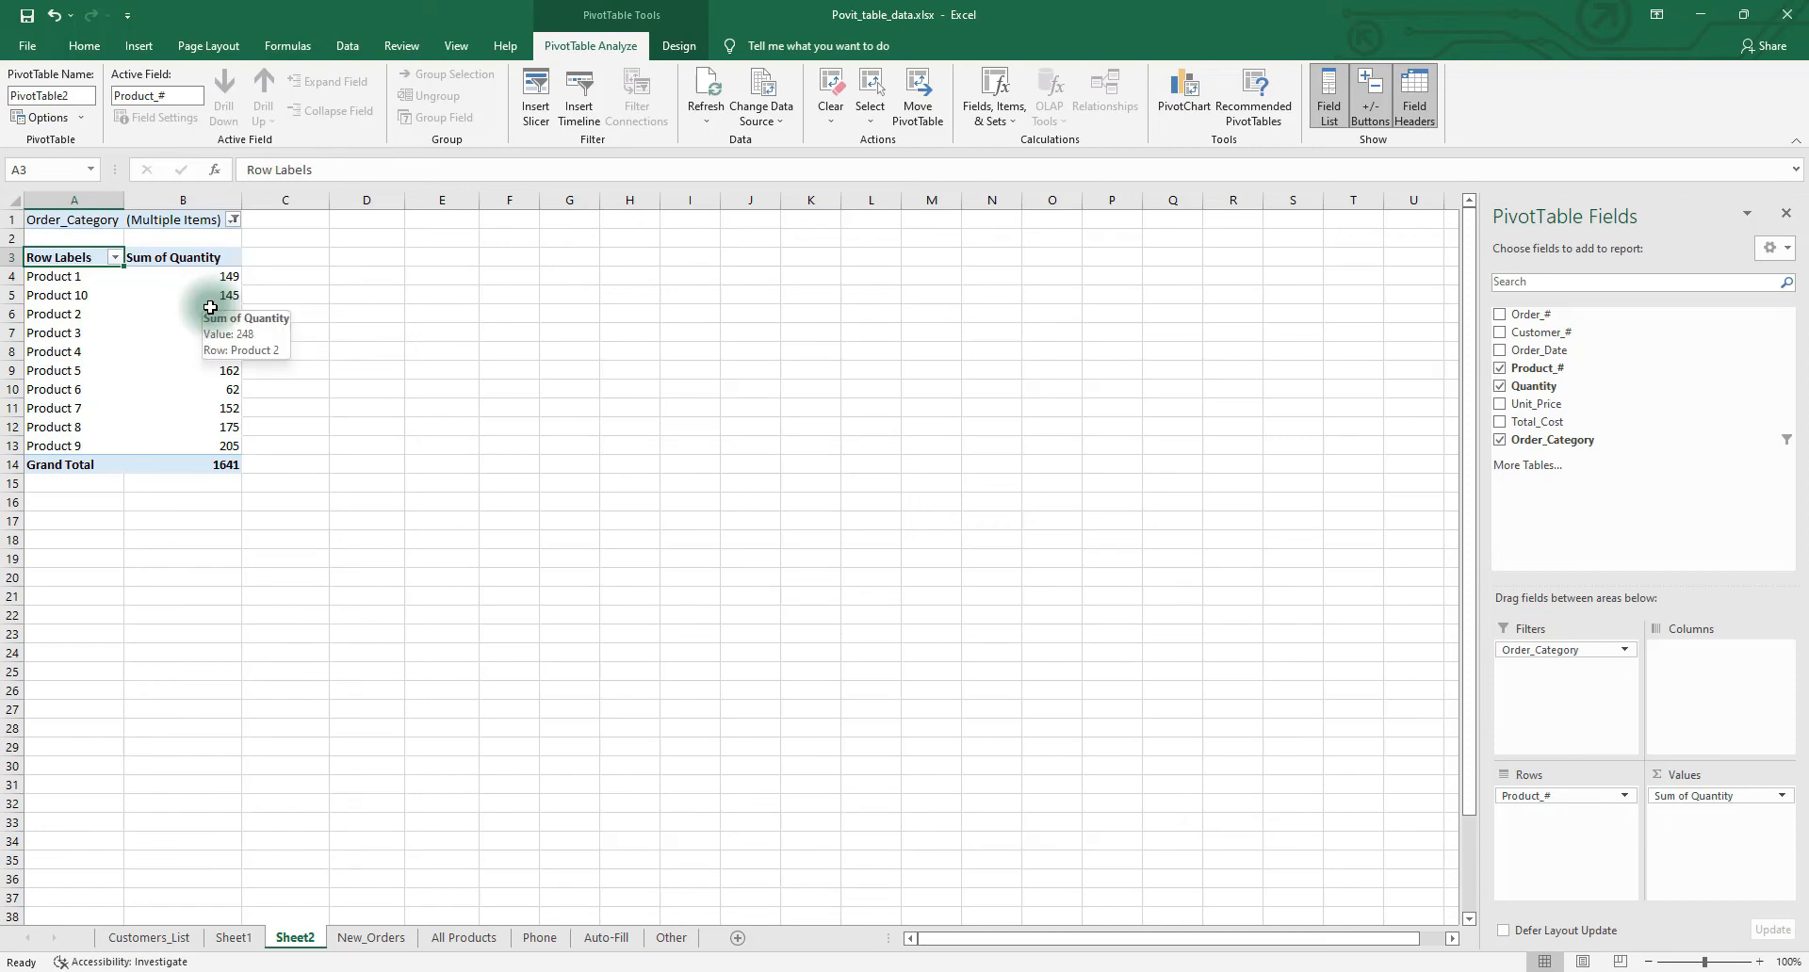
- Move Order_Category from the report filter back to the rows beneath Product_#
{"action": "left_click_drag", "start_coordinate": [1559, 651], "coordinate": [1579, 835]}
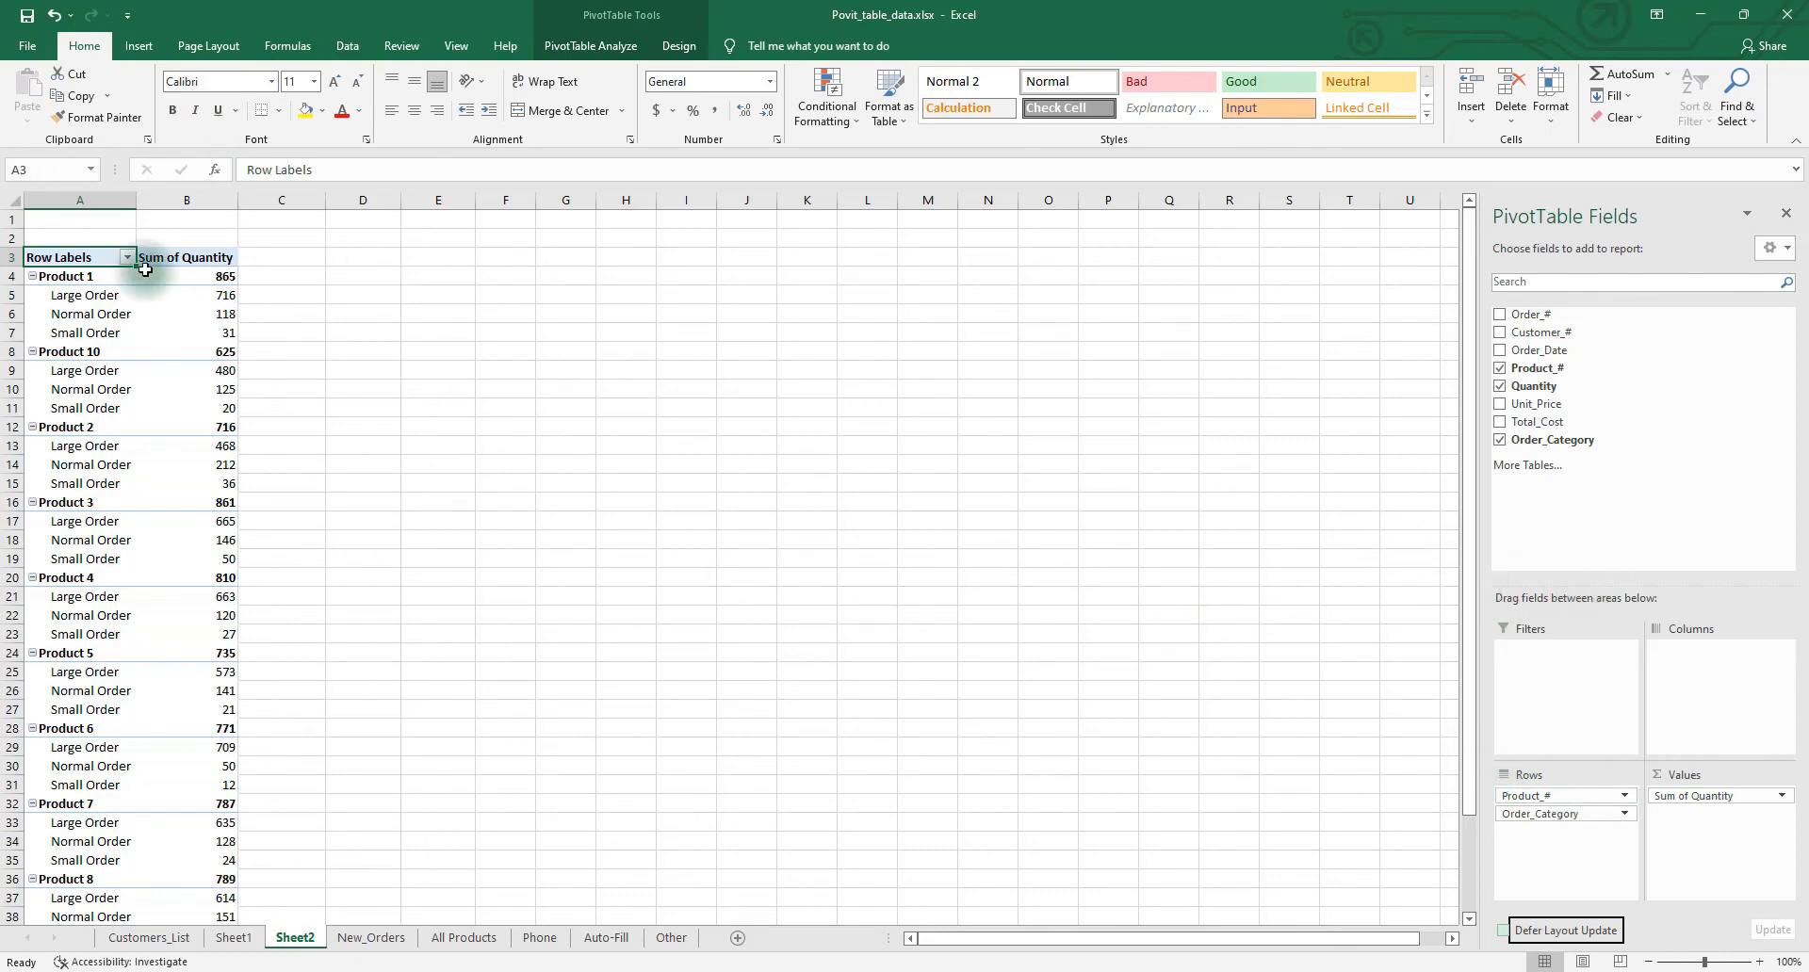
- Rename the PivotTable's Sum of Quantity heading in cell B3 to "Quantity Sold"
{"action": "left_click", "coordinate": [197, 257]}
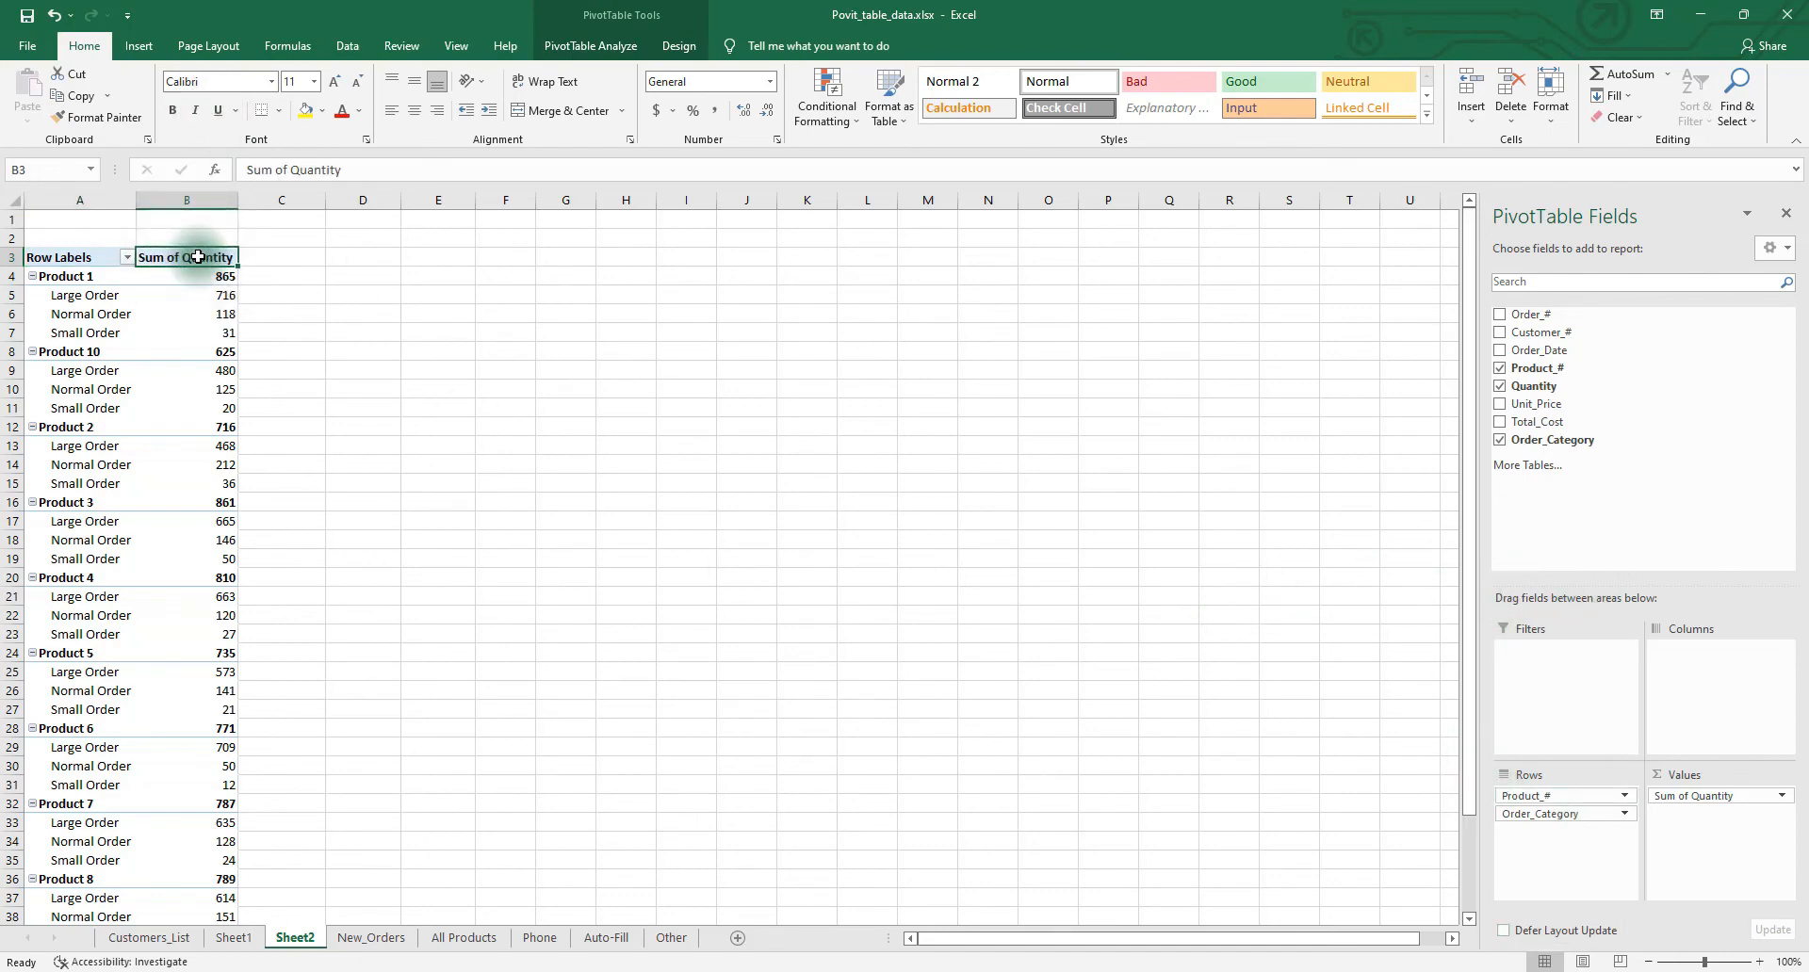
{"action": "type", "text": "Quantity Sold"}
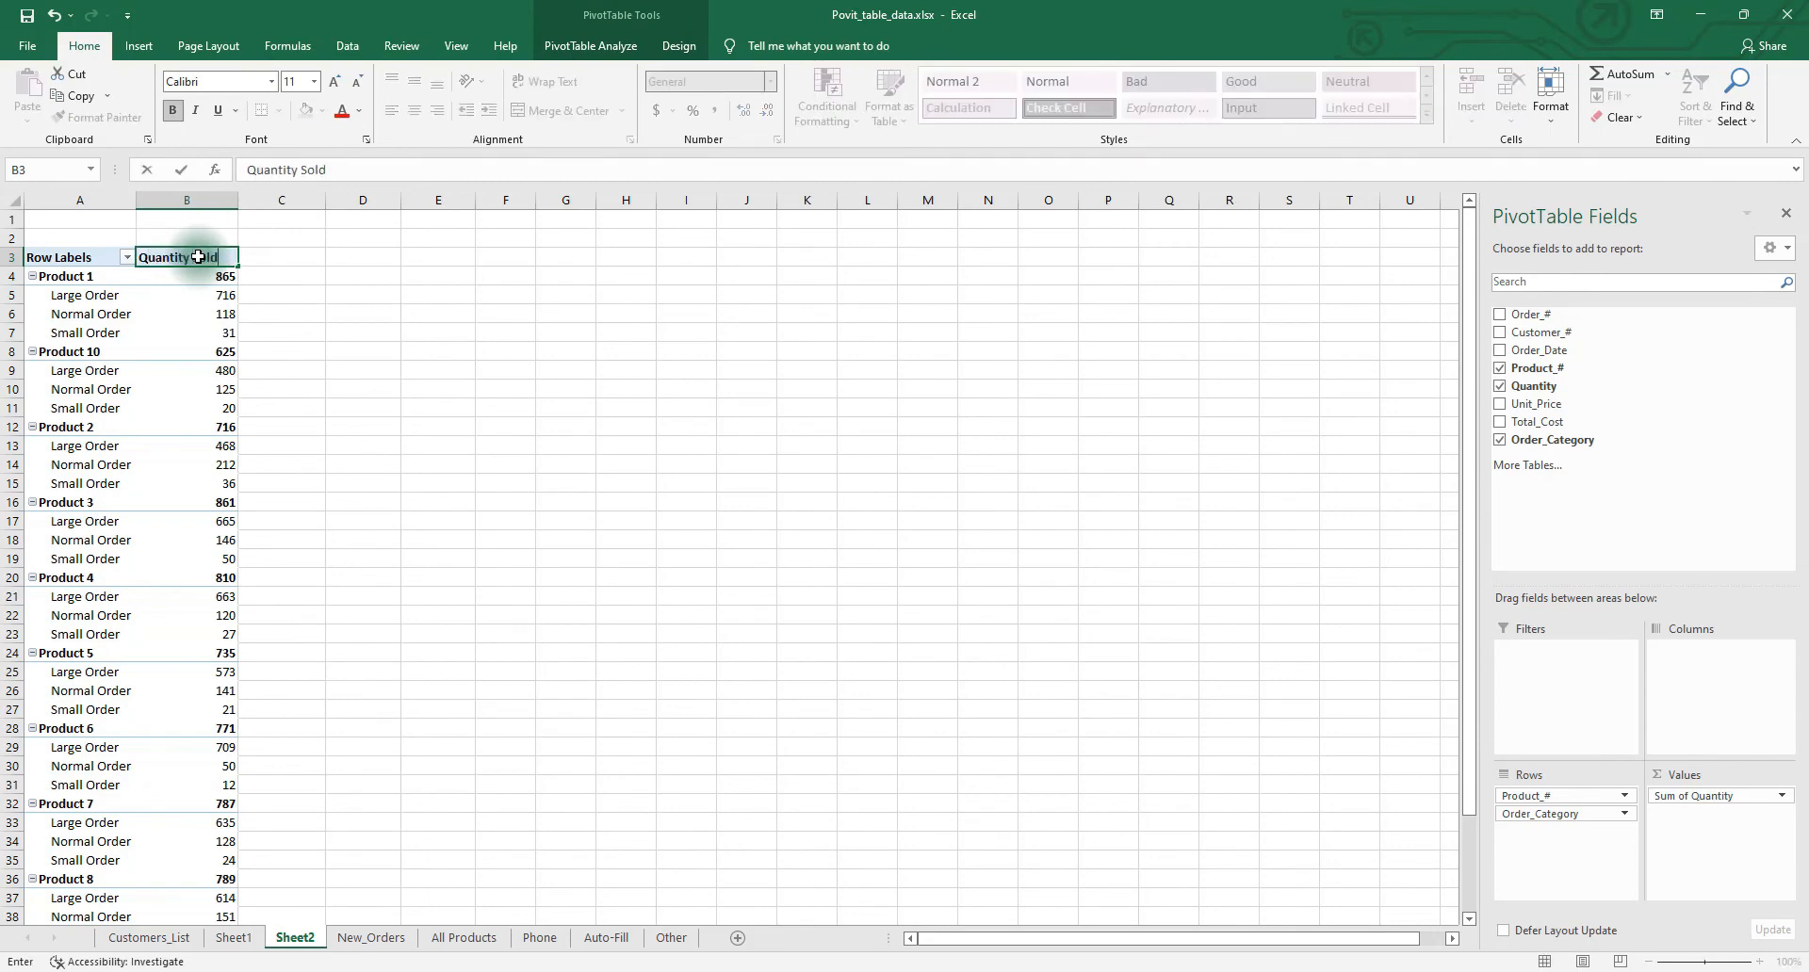
{"action": "key", "text": "Return"}
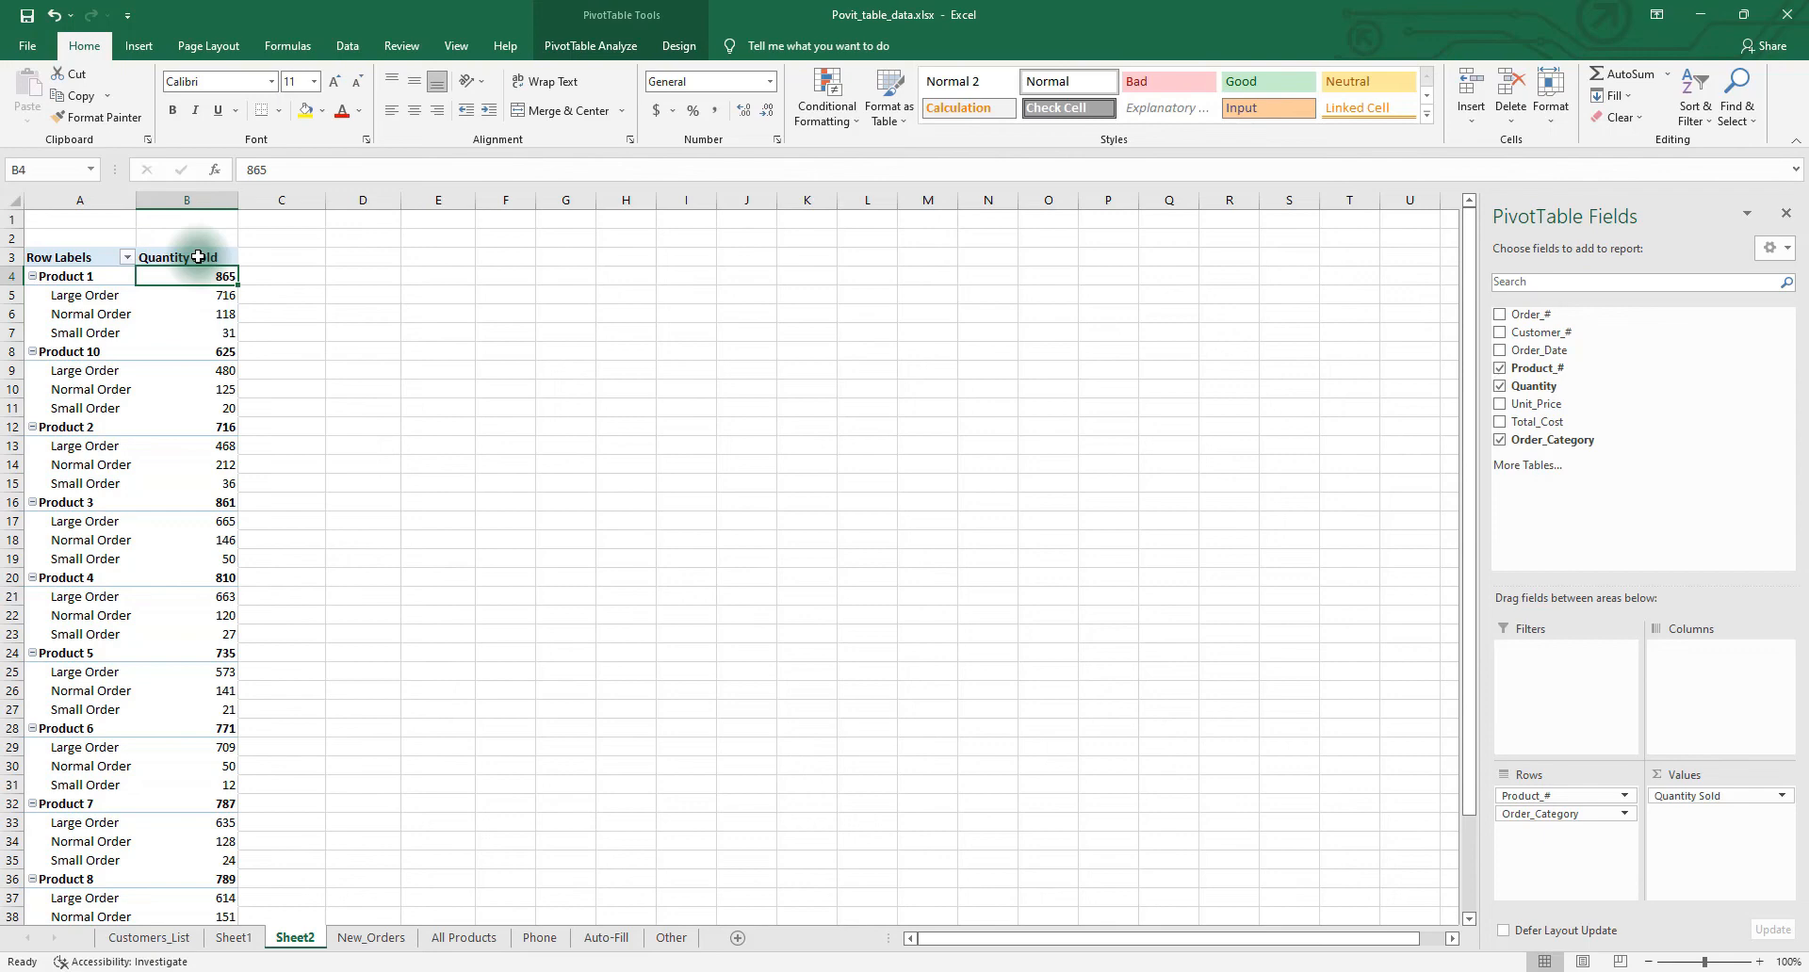
- Rename the PivotTable's Row Labels heading in cell A3 to "Products"
{"action": "key", "text": "Up"}
{"action": "key", "text": "Left"}
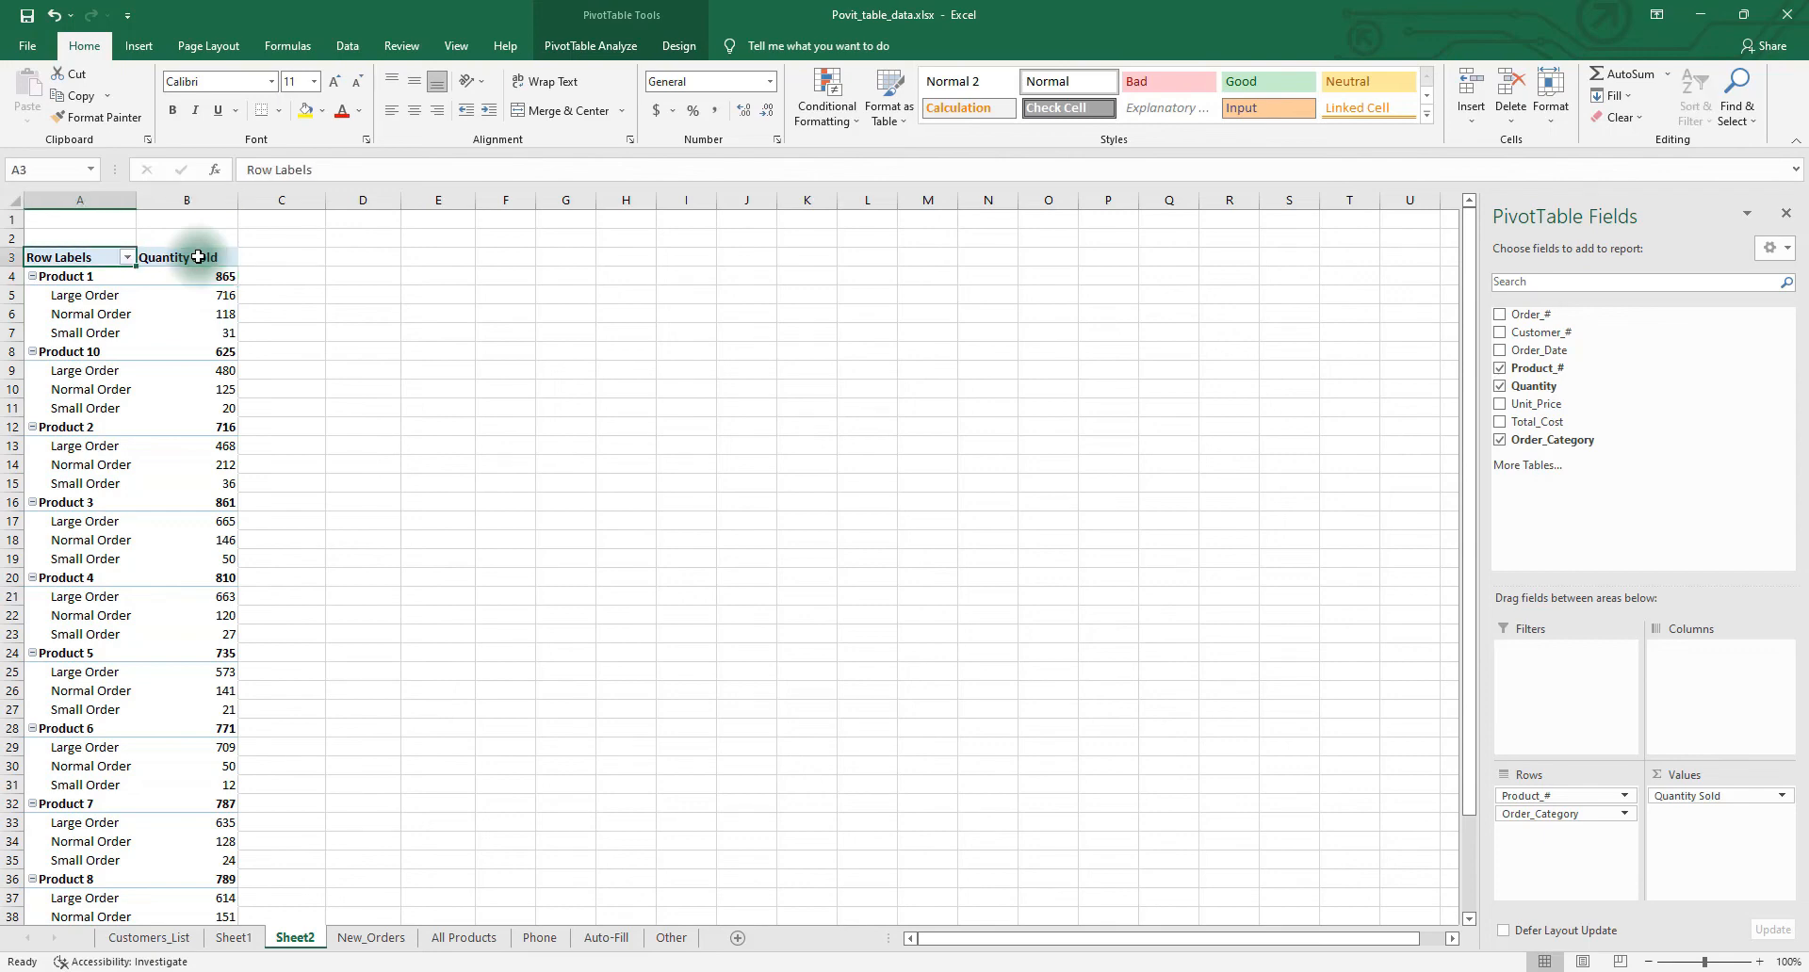
{"action": "key", "text": "BackSpace"}
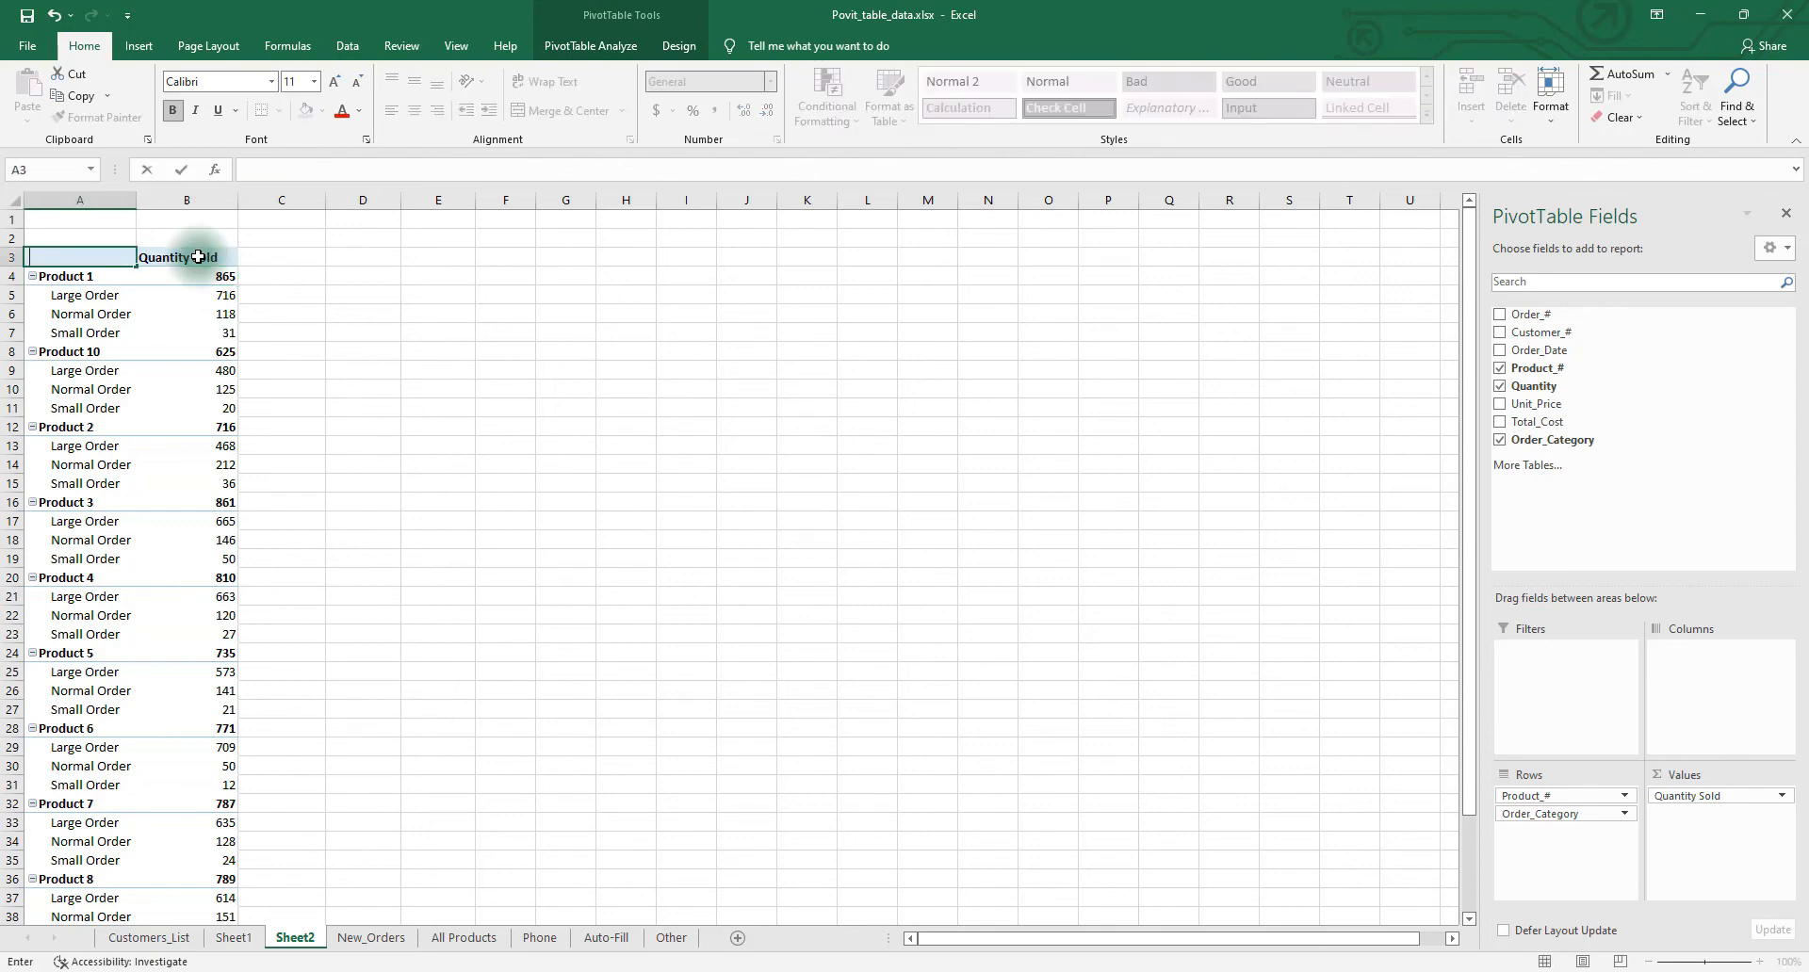
{"action": "type", "text": "Products"}
{"action": "key", "text": "Return"}
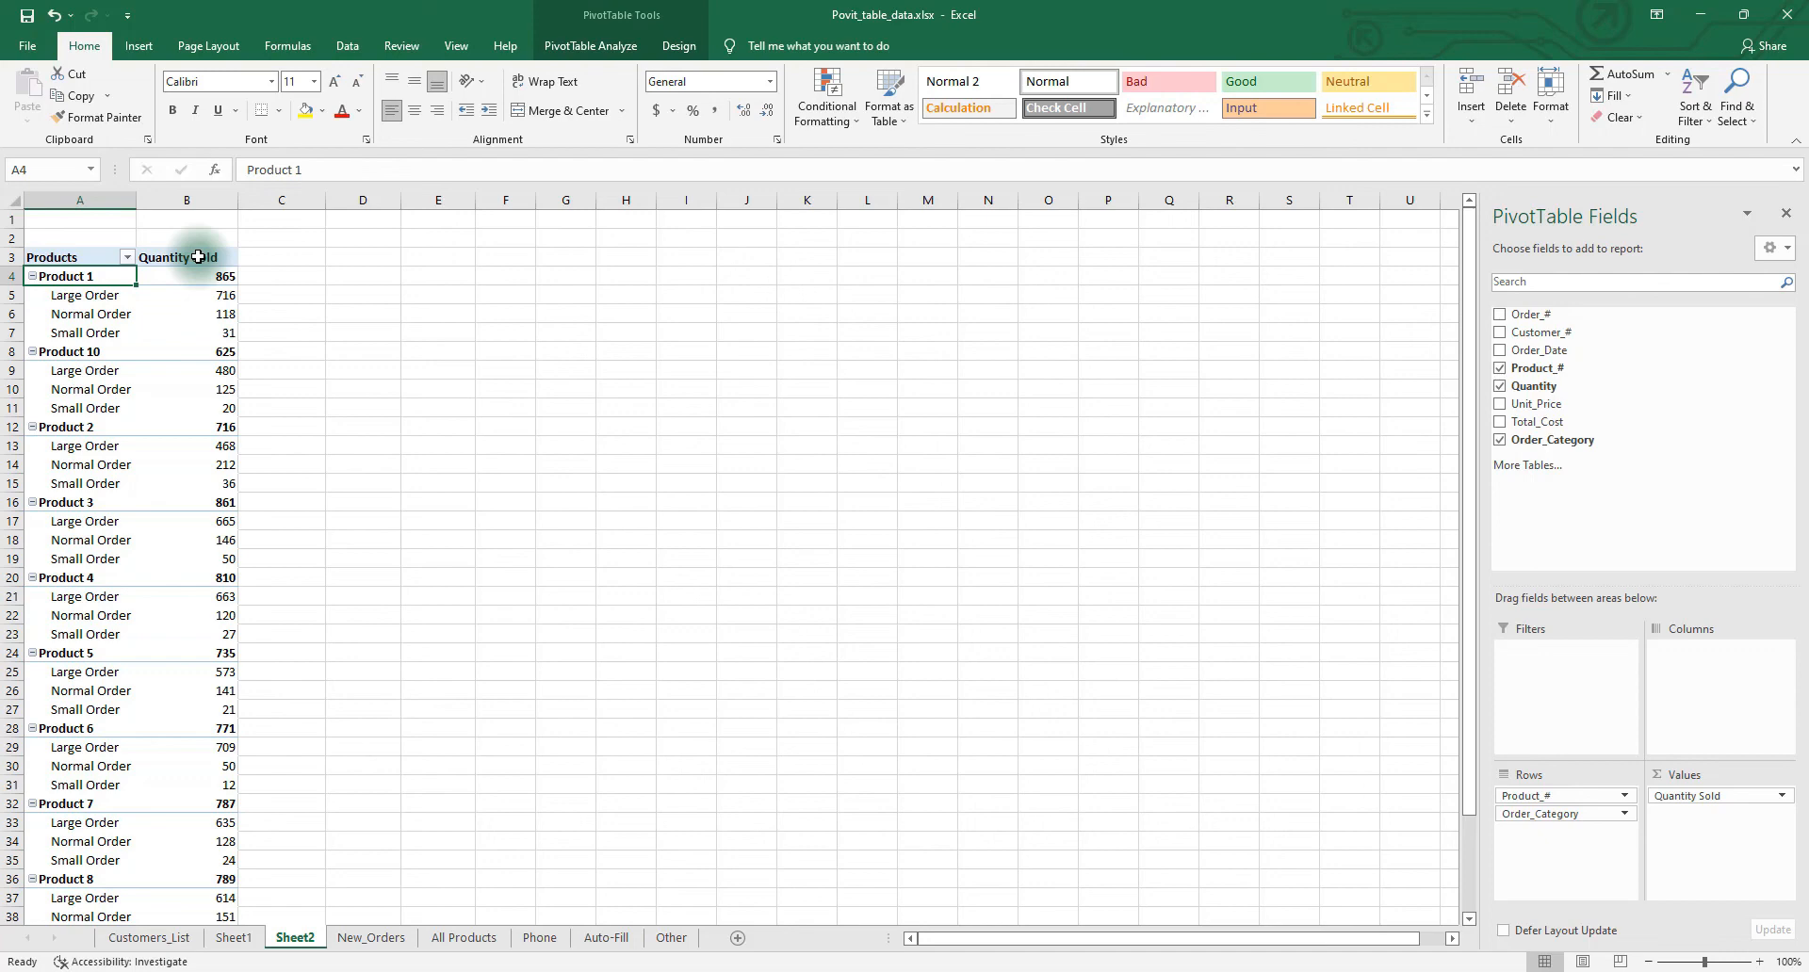
- Apply the light orange PivotTable style with a black header from the second row of the Dark styles
{"action": "left_click", "coordinate": [679, 47]}
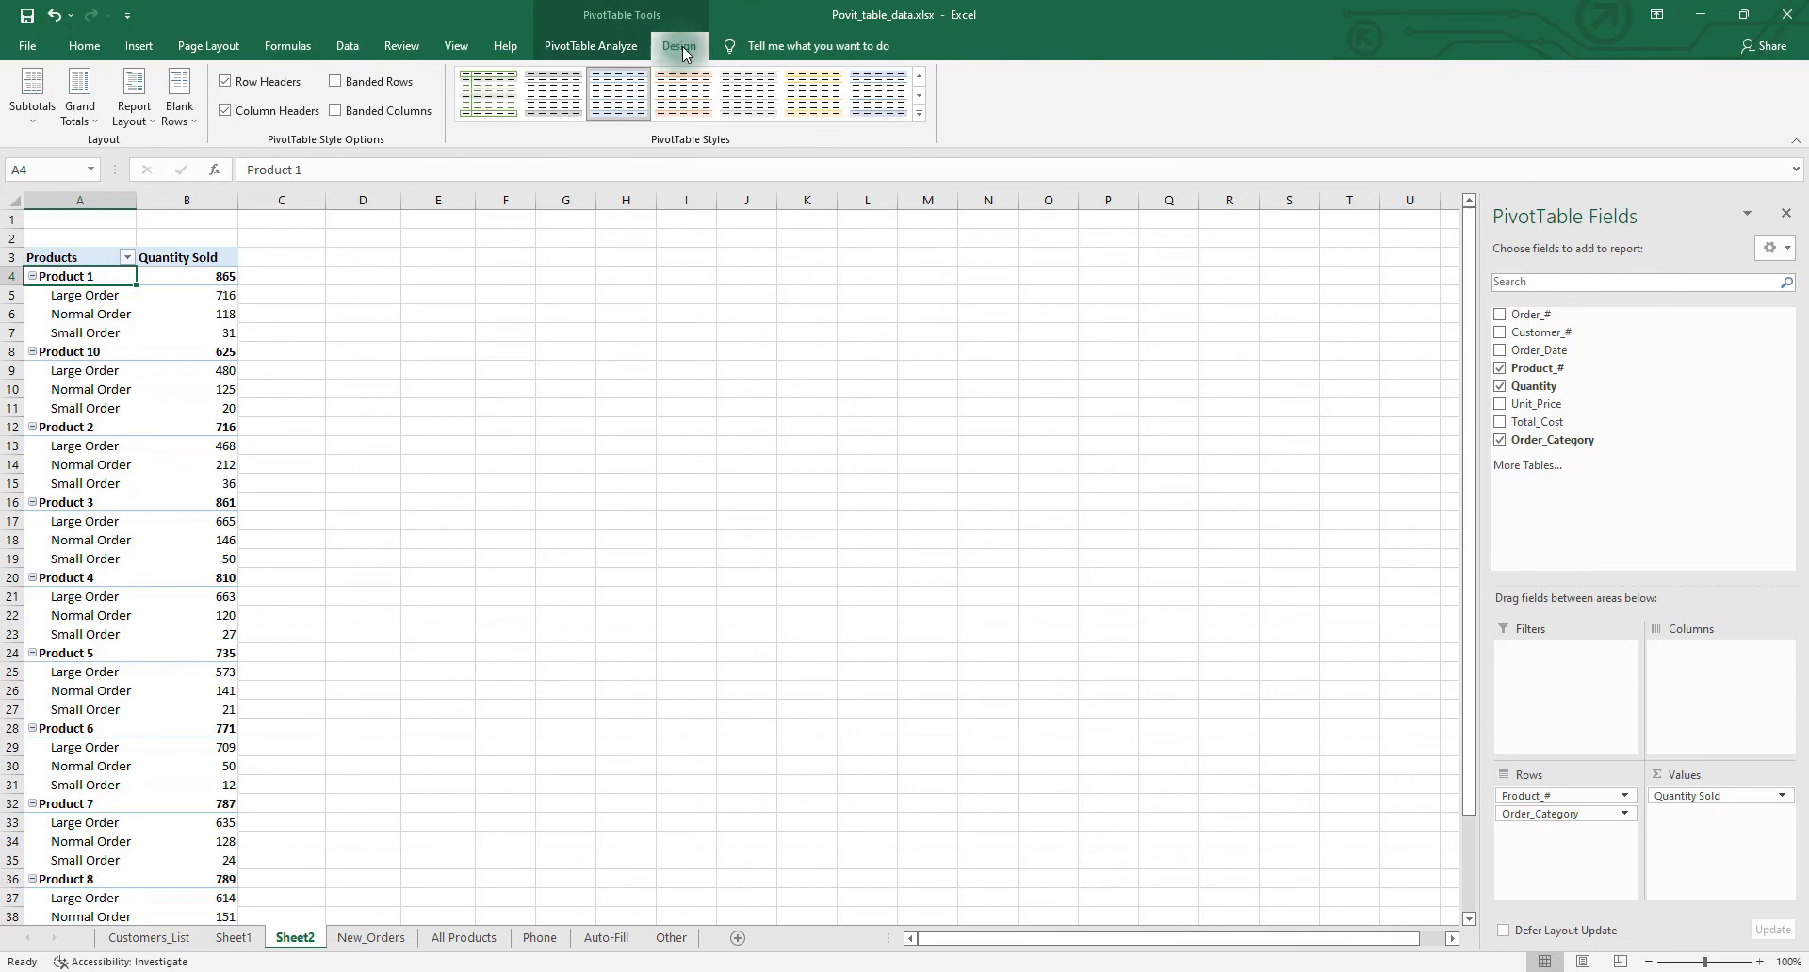
{"action": "left_click", "coordinate": [918, 116]}
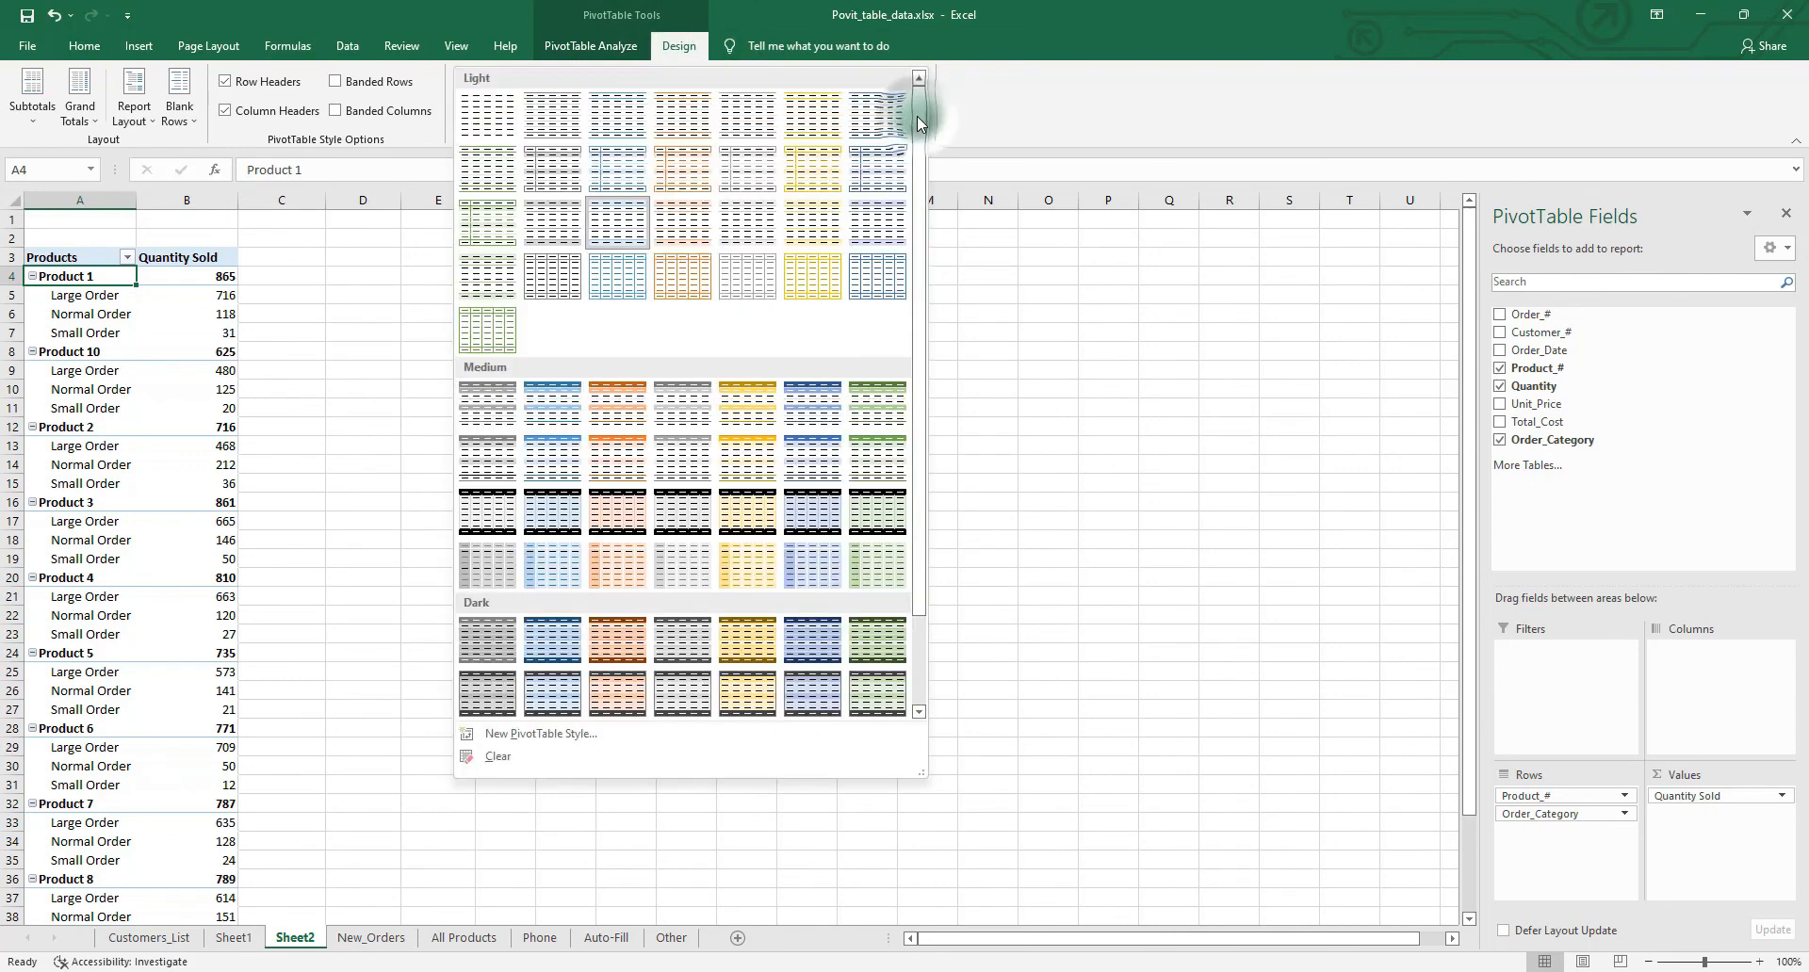
{"action": "left_click_drag", "start_coordinate": [918, 123], "coordinate": [930, 241]}
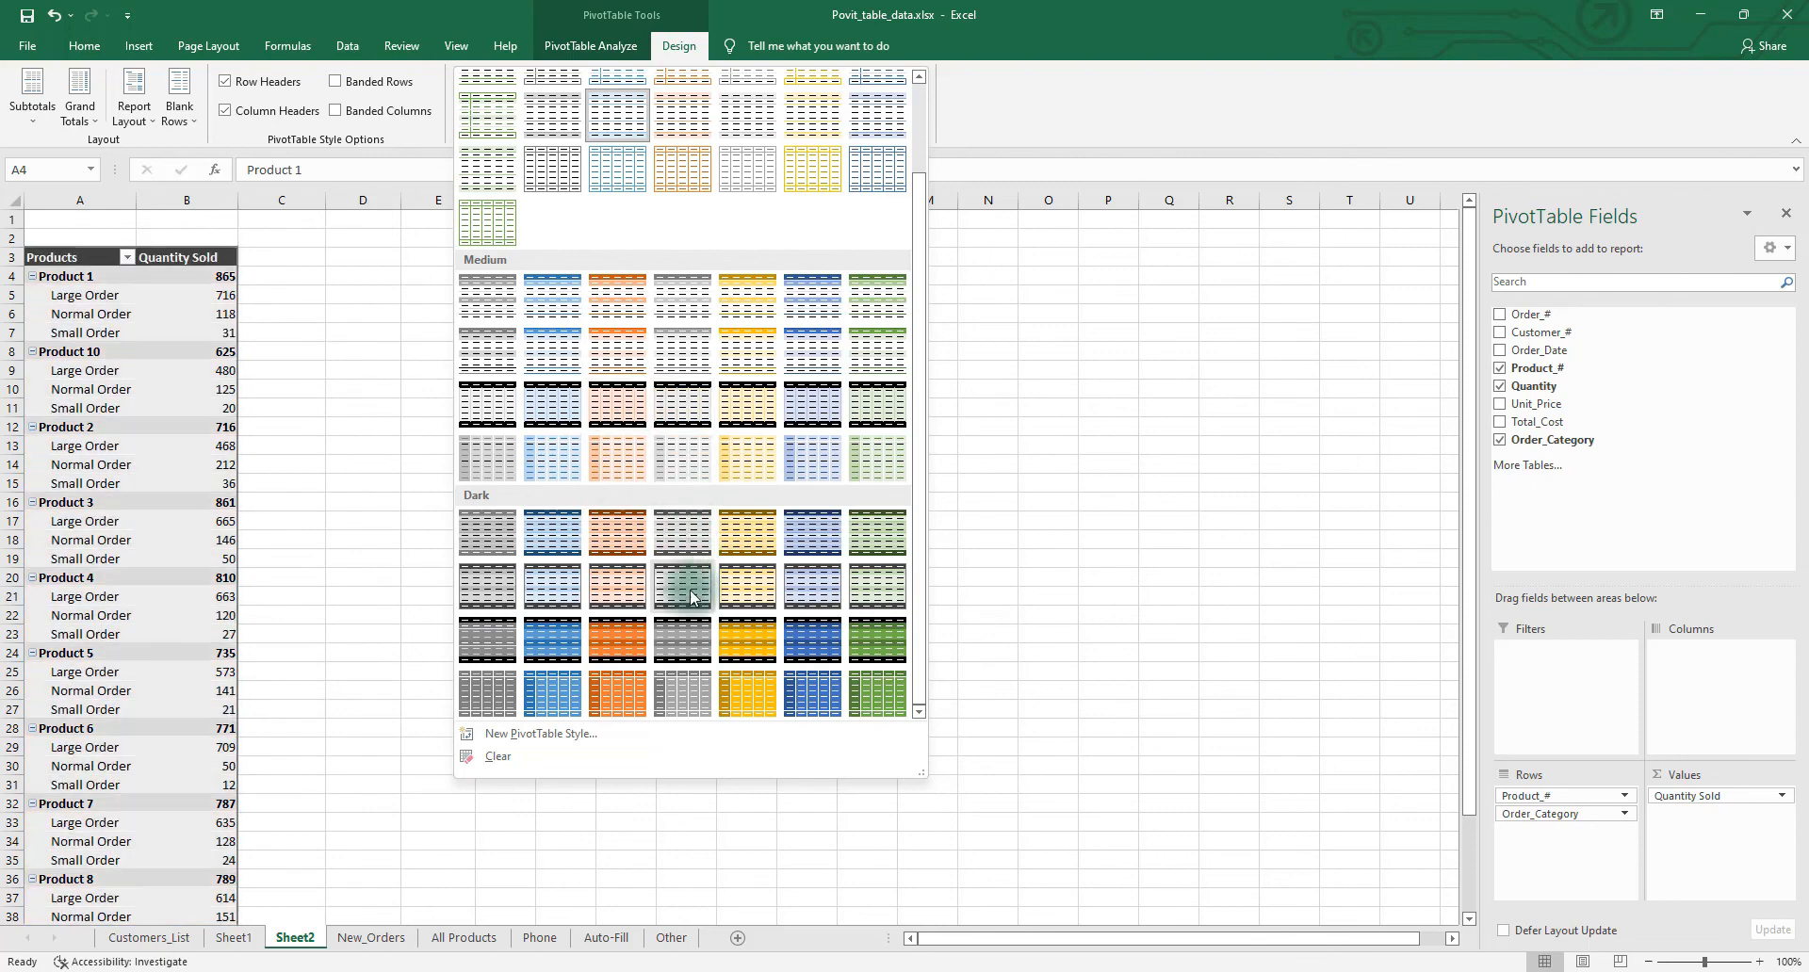
{"action": "left_click", "coordinate": [612, 583]}
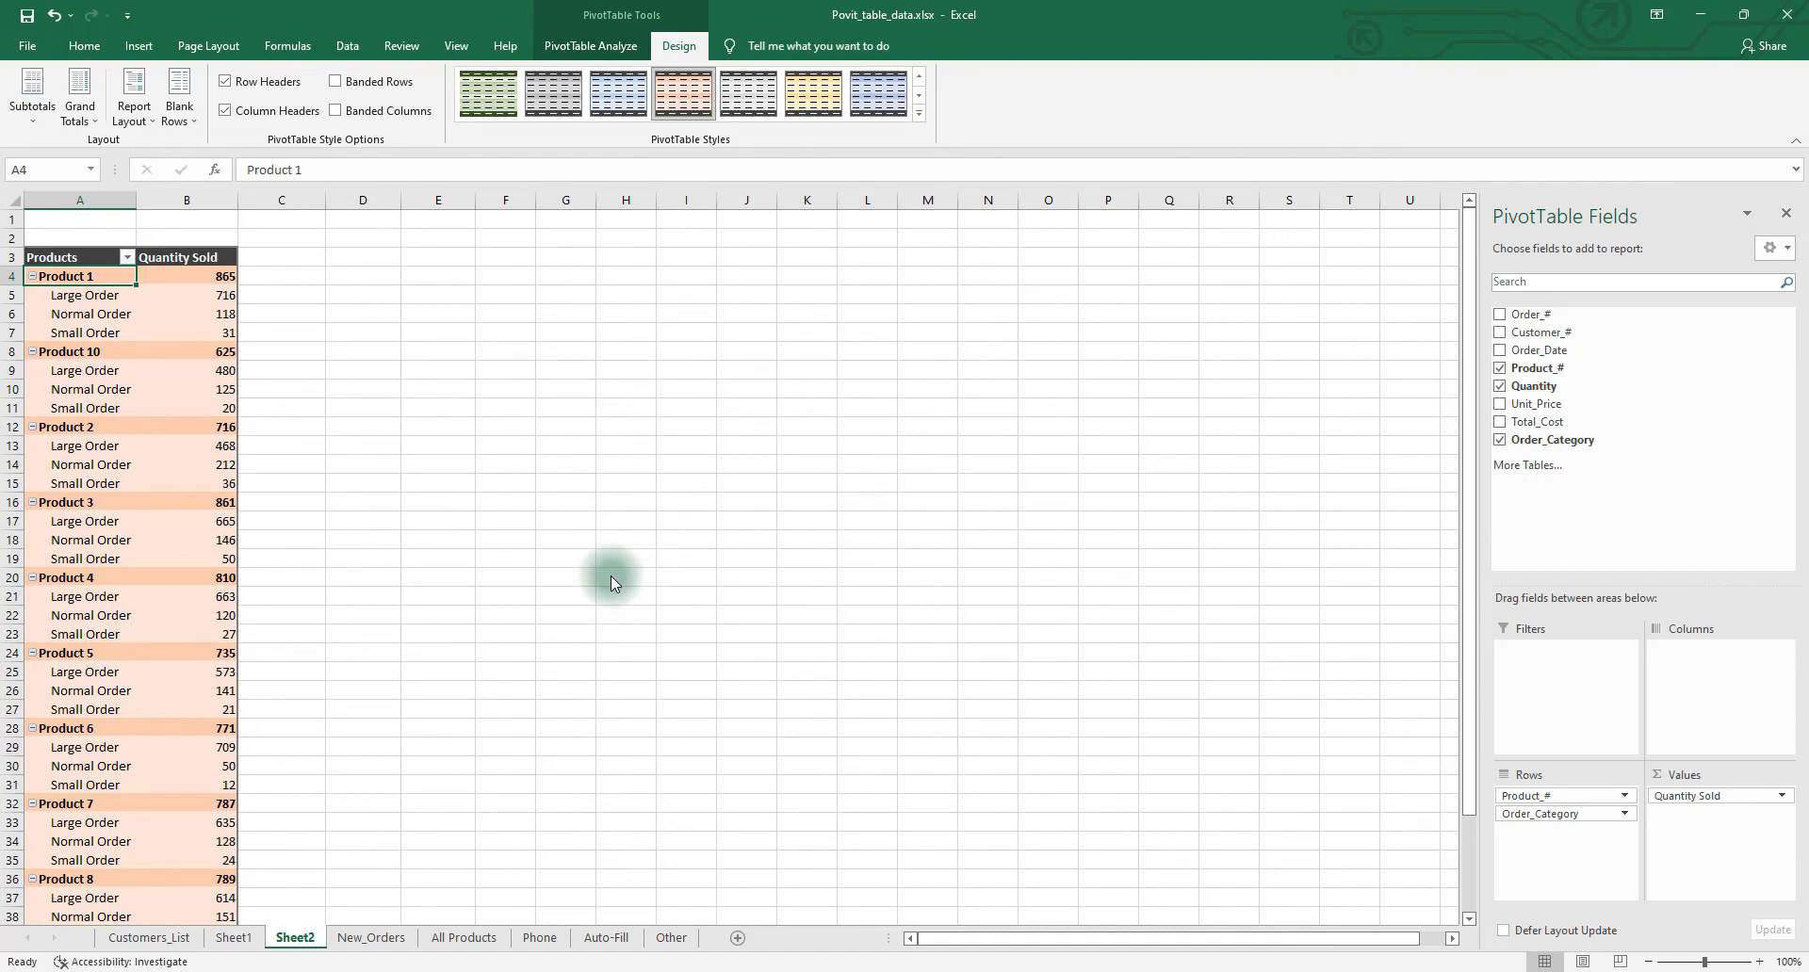
- Sort the order categories within each product by Quantity Sold from largest to smallest and check the rows down to the Grand Total
{"action": "right_click", "coordinate": [211, 315]}
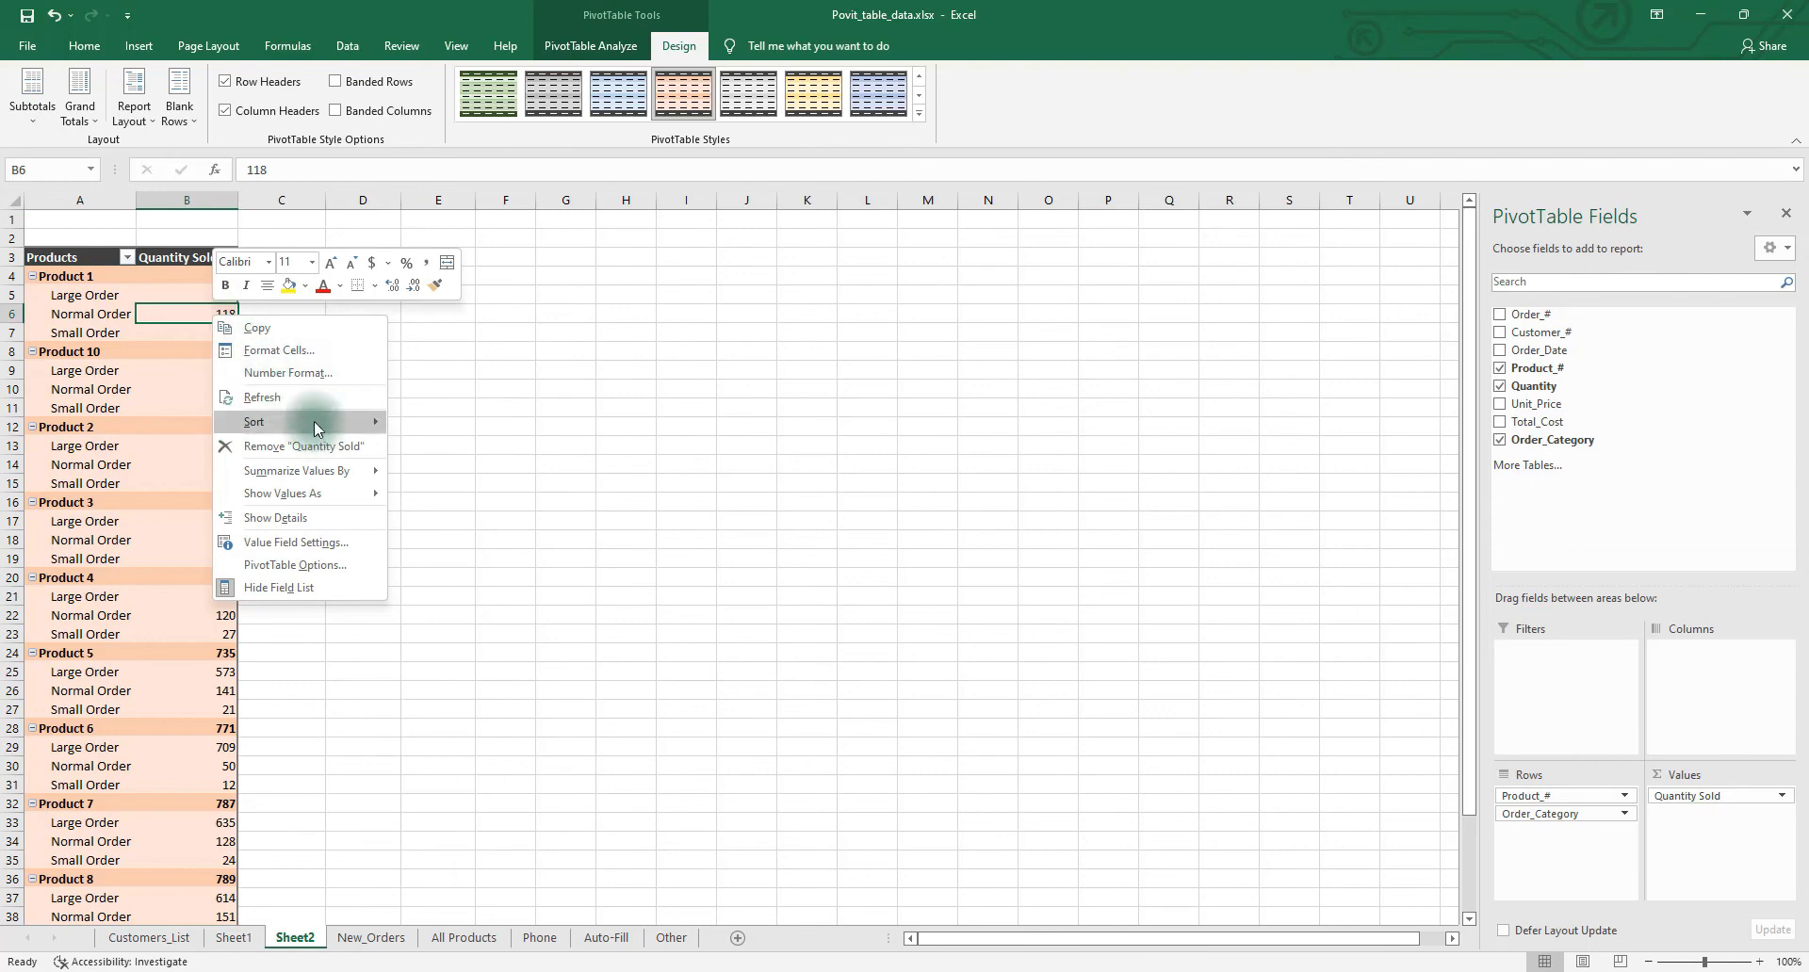
{"action": "mouse_move", "coordinate": [314, 421]}
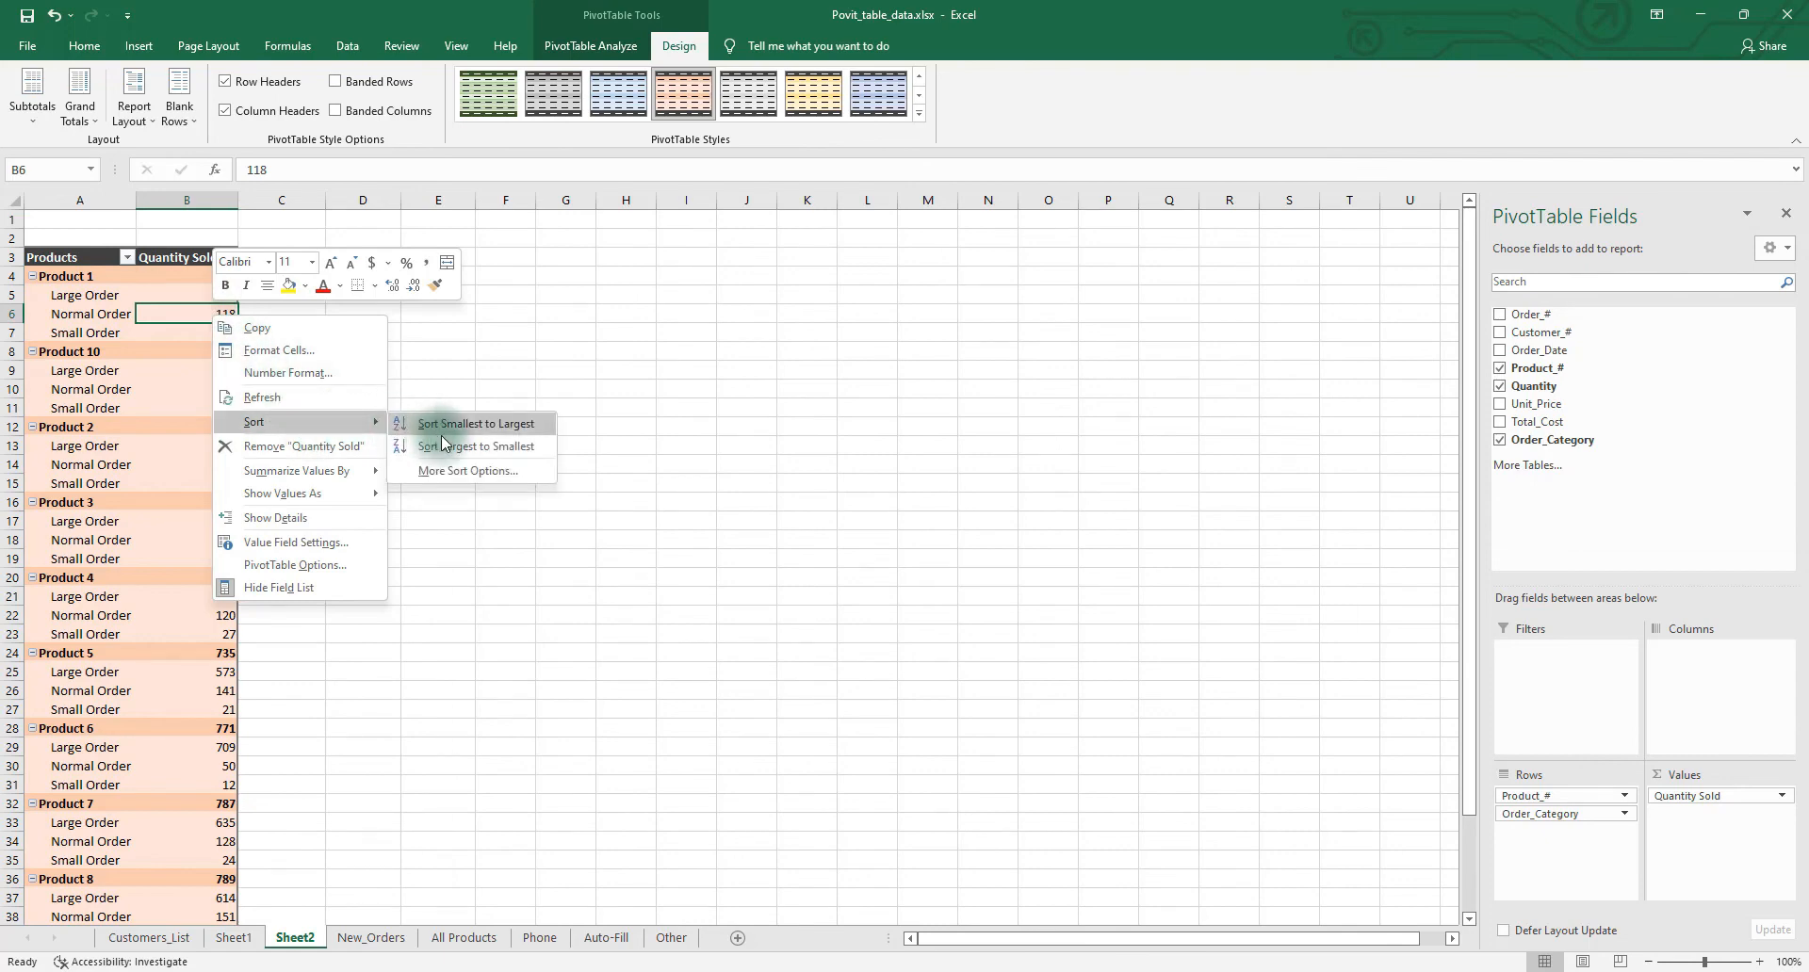
{"action": "left_click", "coordinate": [476, 446]}
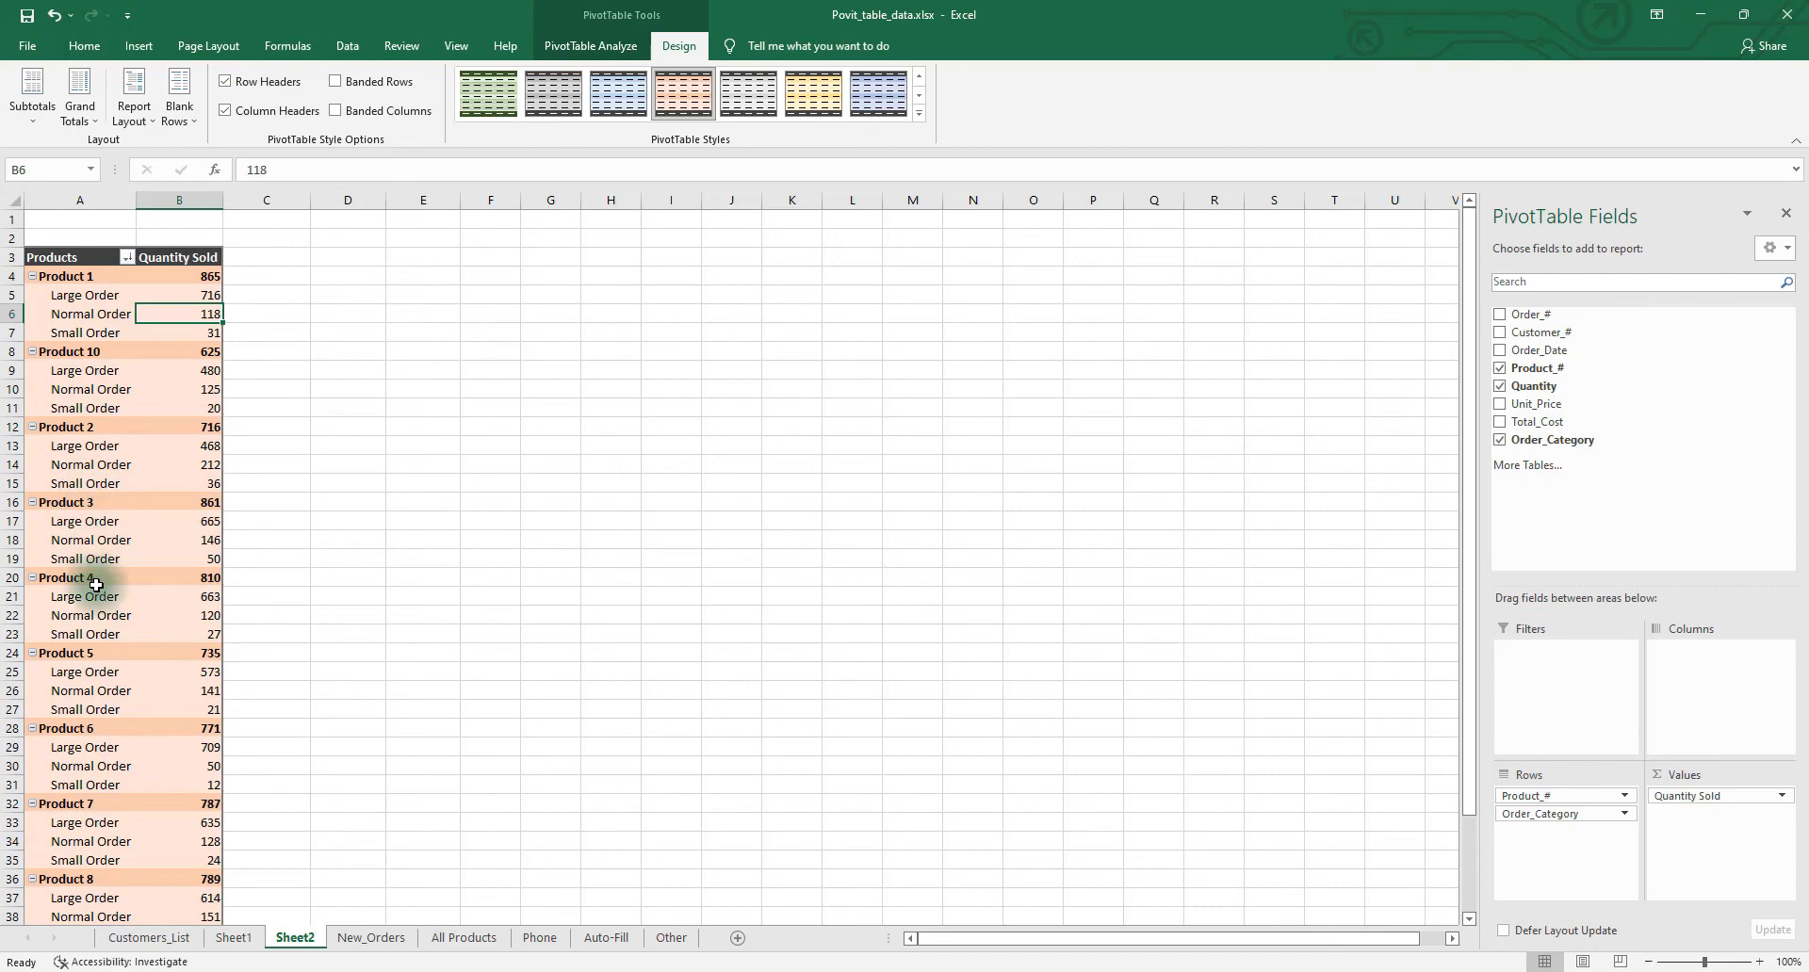
{"action": "scroll", "coordinate": [95, 584], "scroll_direction": "down", "scroll_amount": 3}
{"action": "mouse_move", "coordinate": [202, 799]}
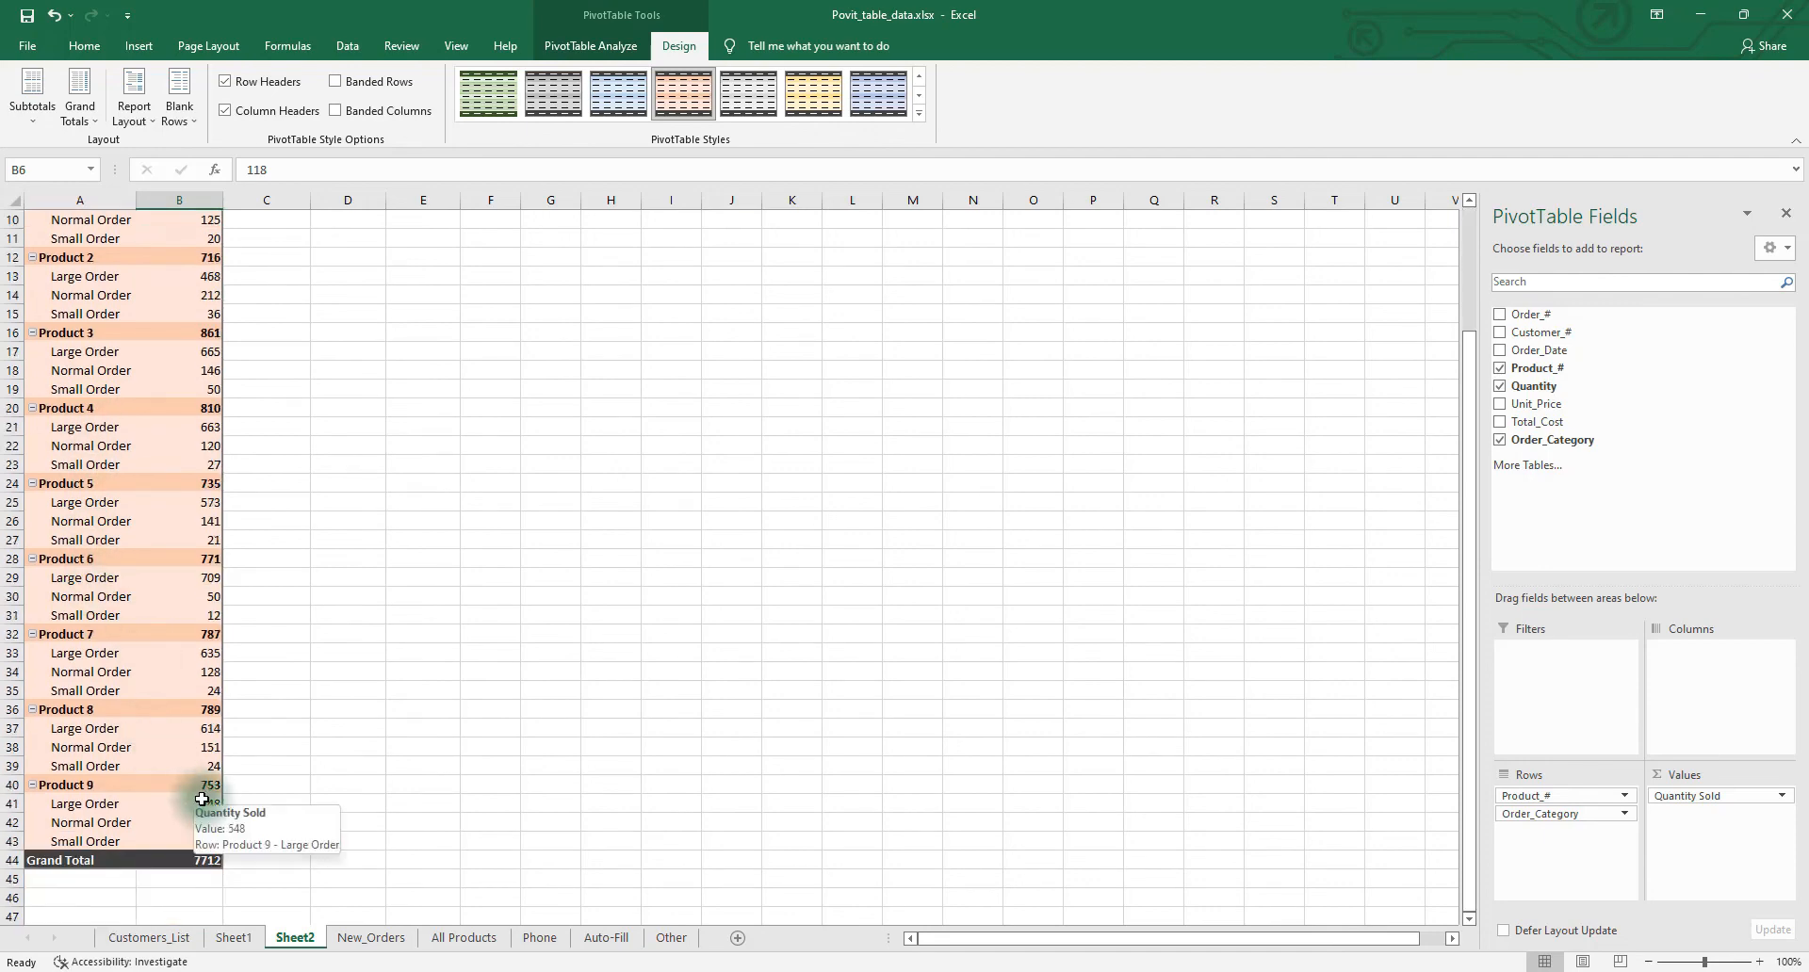